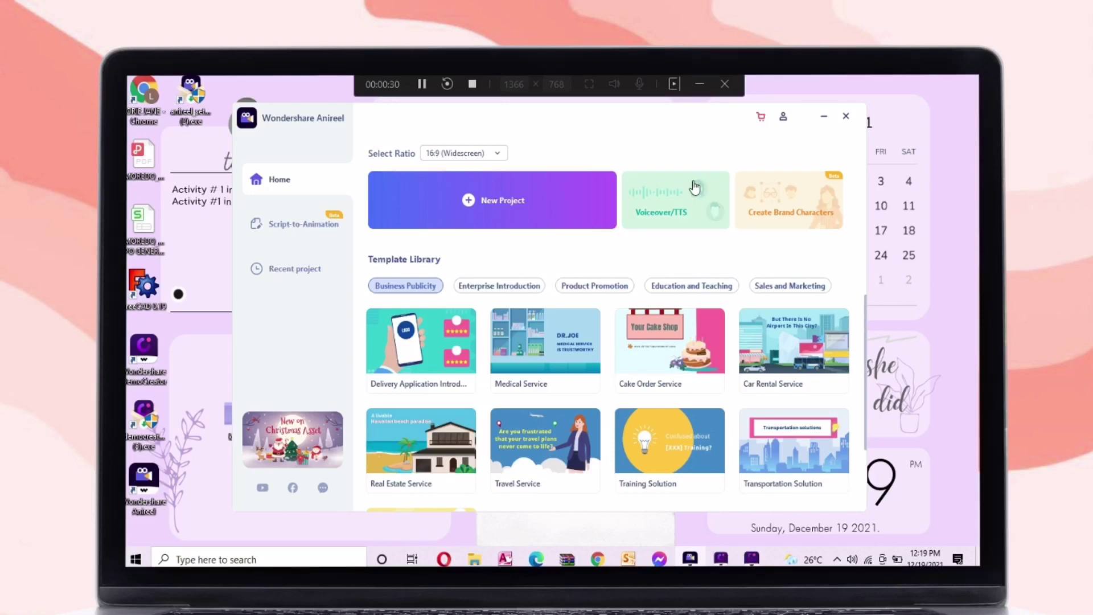
# - Open the Character Builder and try several skin tones, settling on light peach
pyautogui.moveTo(646, 125); pyautogui.dragTo(642, 125)
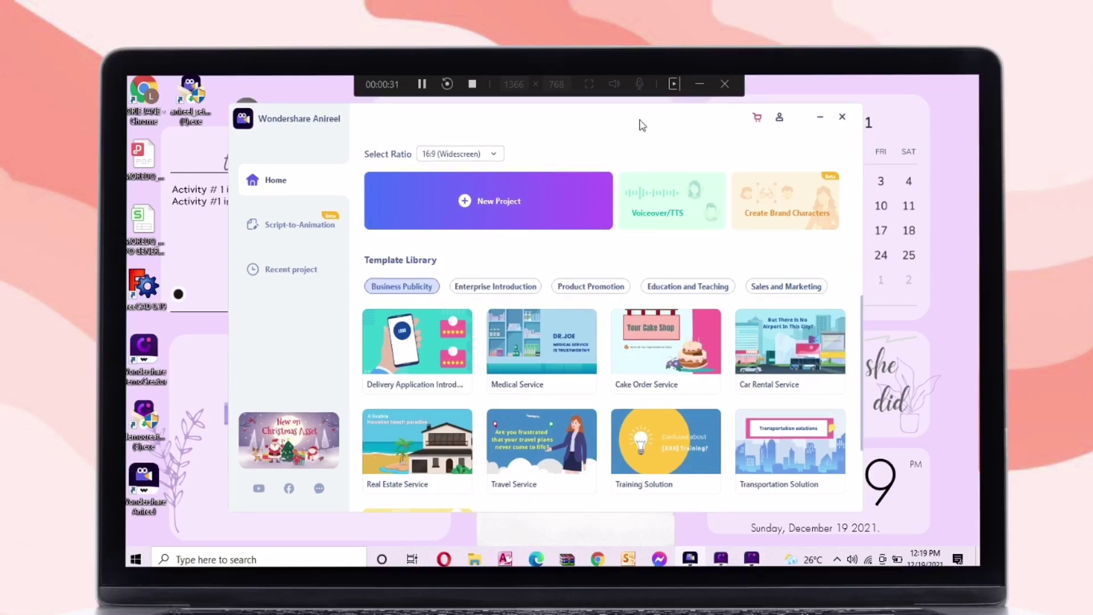
pyautogui.click(771, 209)
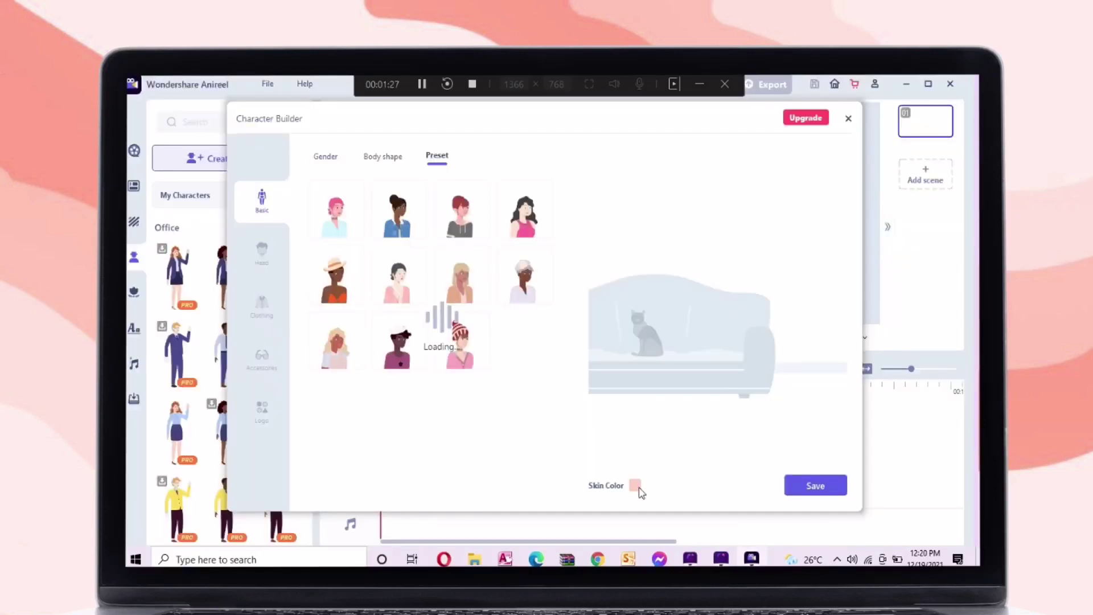
pyautogui.click(635, 485)
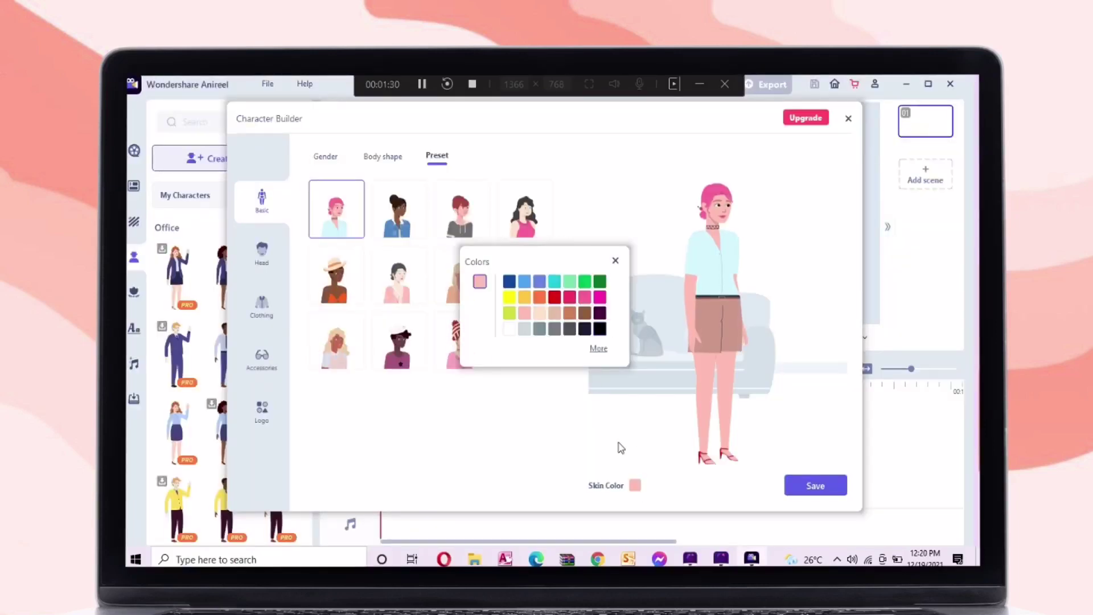
pyautogui.click(538, 314)
pyautogui.click(552, 313)
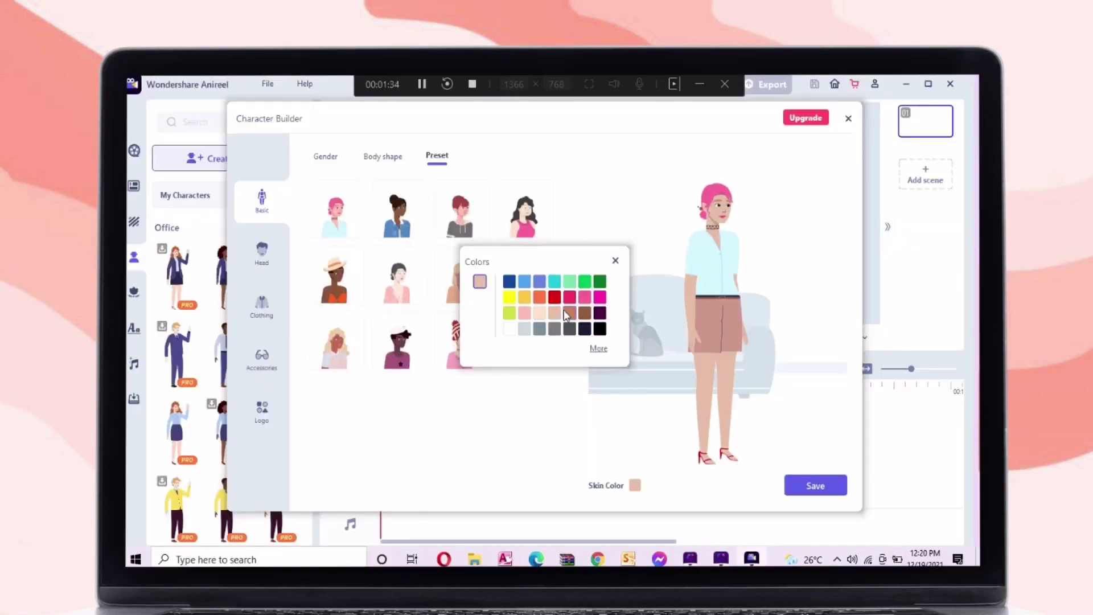
pyautogui.click(569, 312)
pyautogui.click(526, 331)
pyautogui.click(508, 329)
pyautogui.click(520, 315)
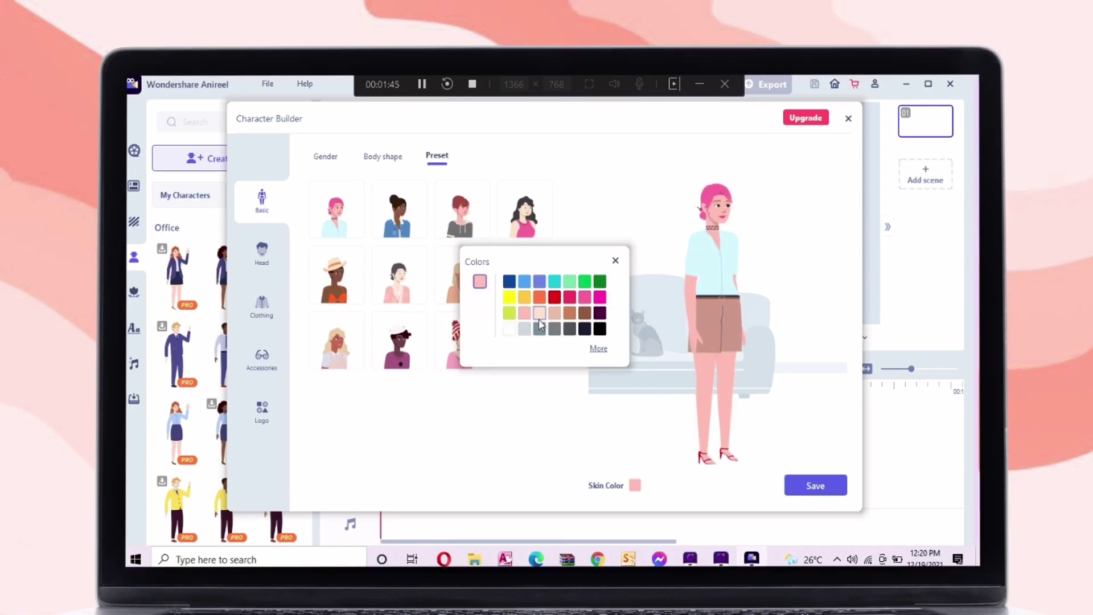
pyautogui.click(539, 319)
pyautogui.click(616, 261)
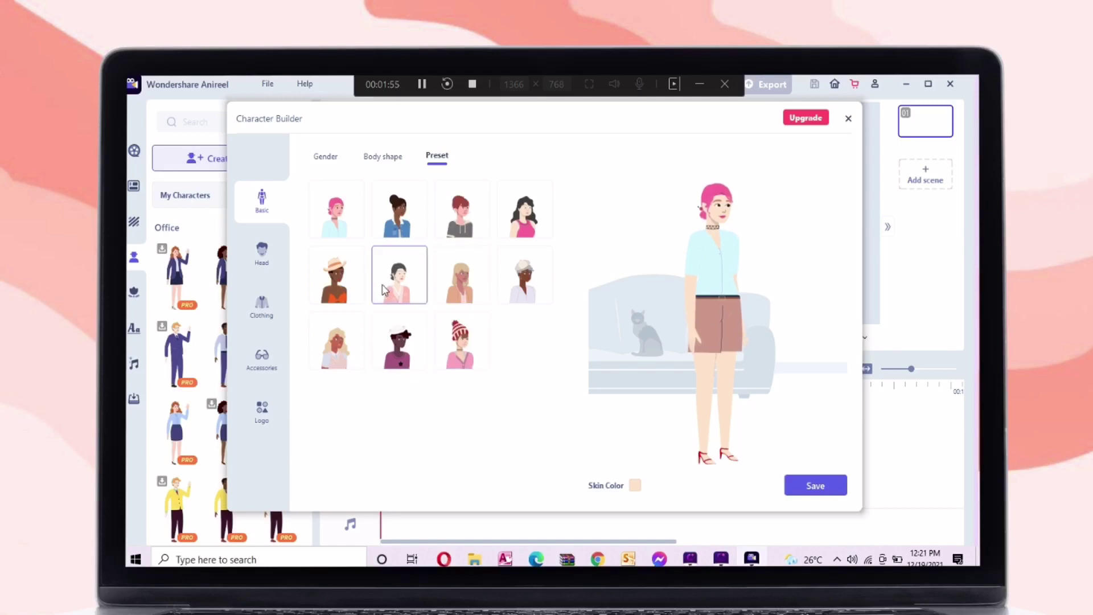
# - Compare presets, use the pink-haired preset as the base, and reapply light peach skin
pyautogui.click(399, 300)
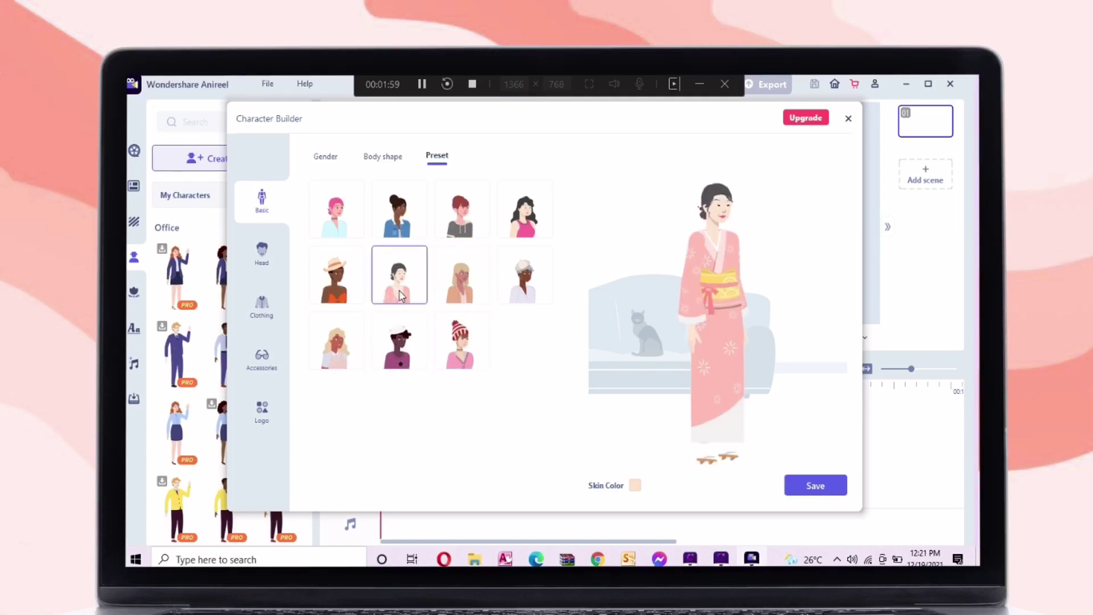
pyautogui.click(454, 233)
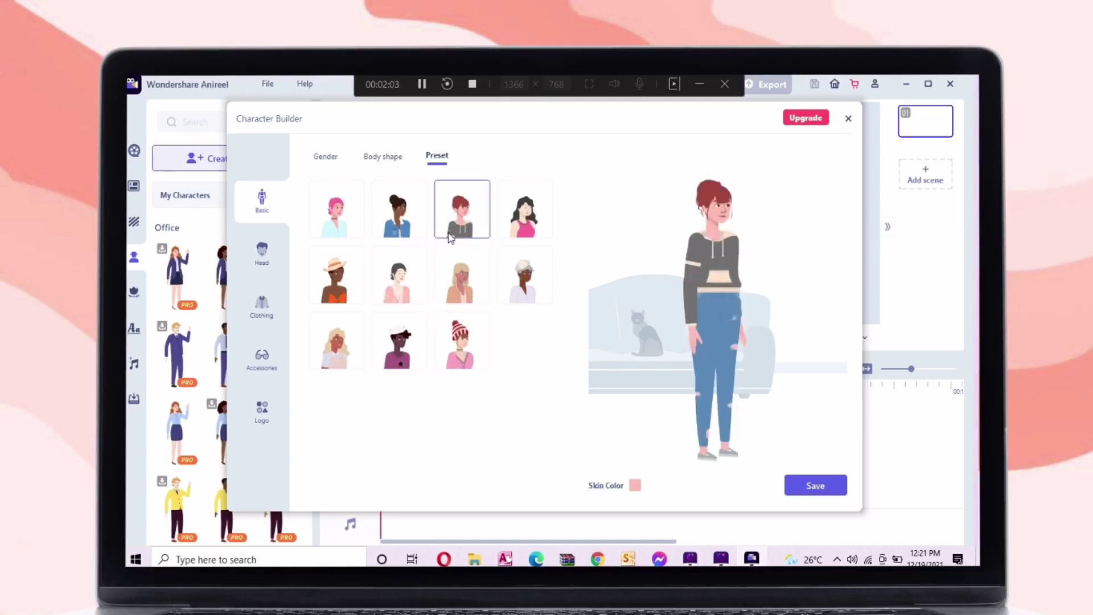
pyautogui.click(514, 230)
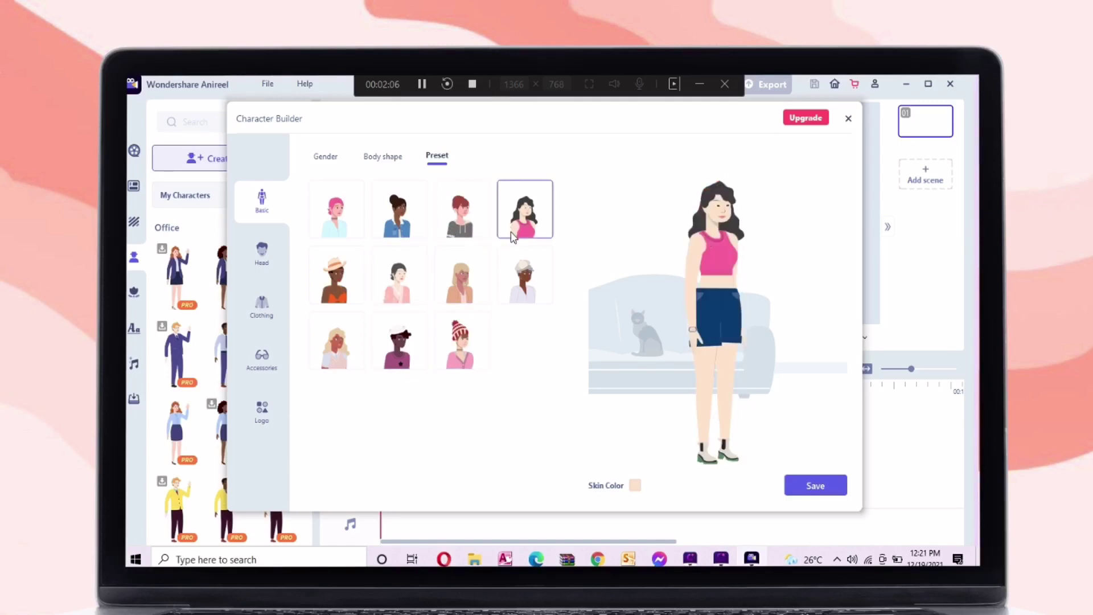
pyautogui.click(391, 237)
pyautogui.click(340, 219)
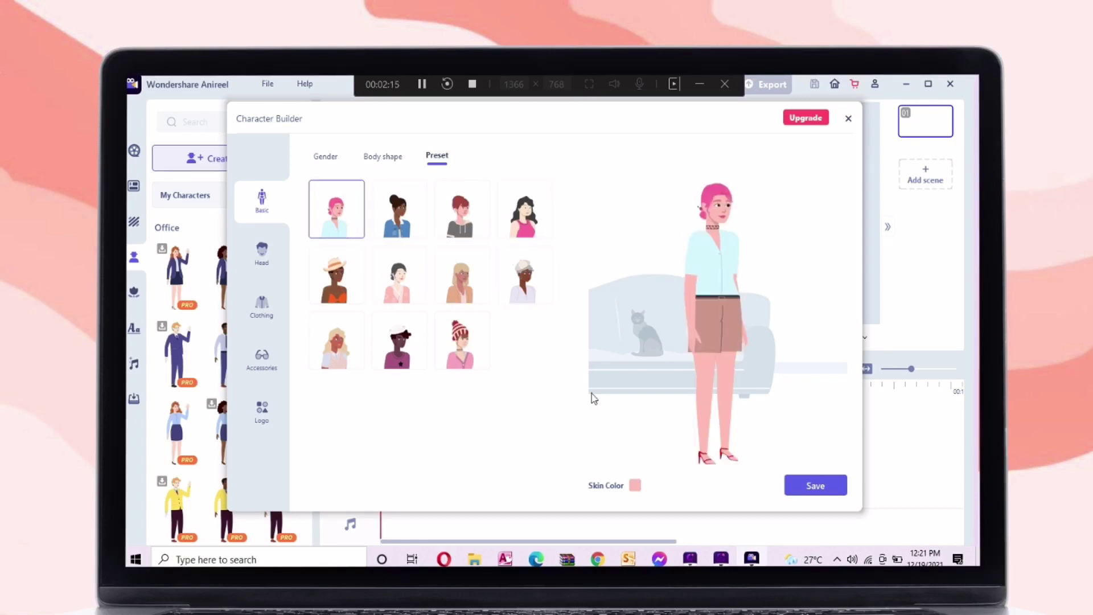
pyautogui.click(635, 485)
pyautogui.click(539, 311)
pyautogui.click(616, 262)
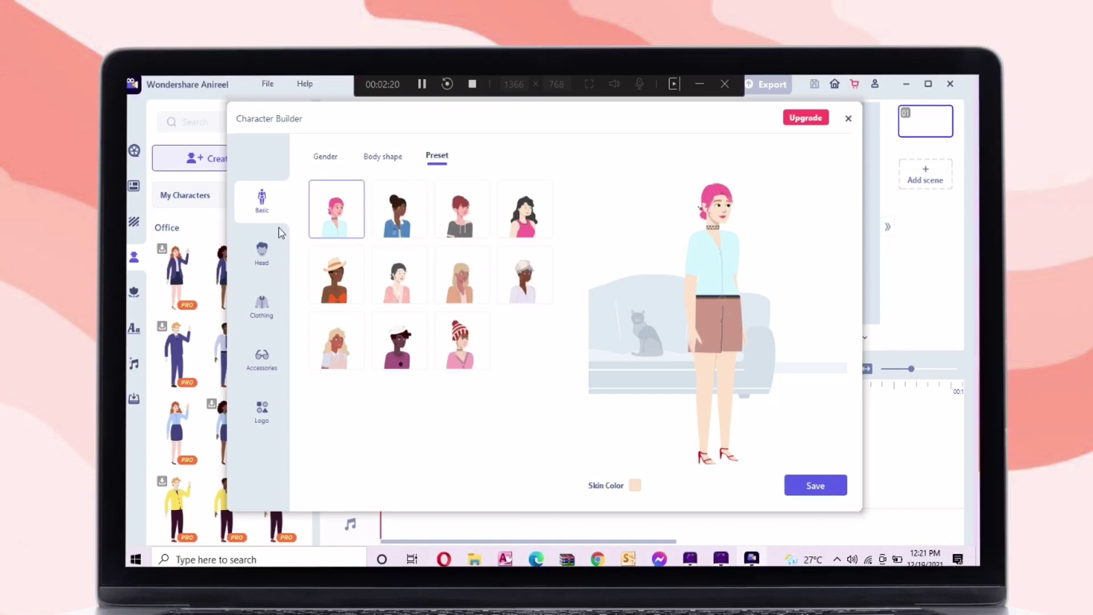
pyautogui.click(268, 256)
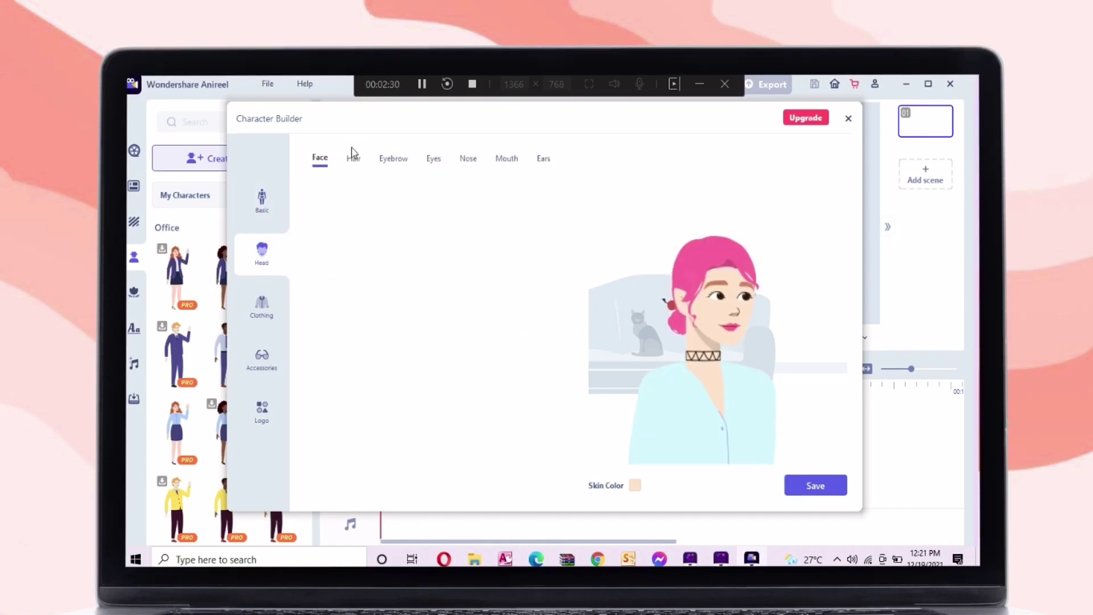
# - Choose the fourth face shape and the bun-with-bangs hairstyle
pyautogui.click(317, 160)
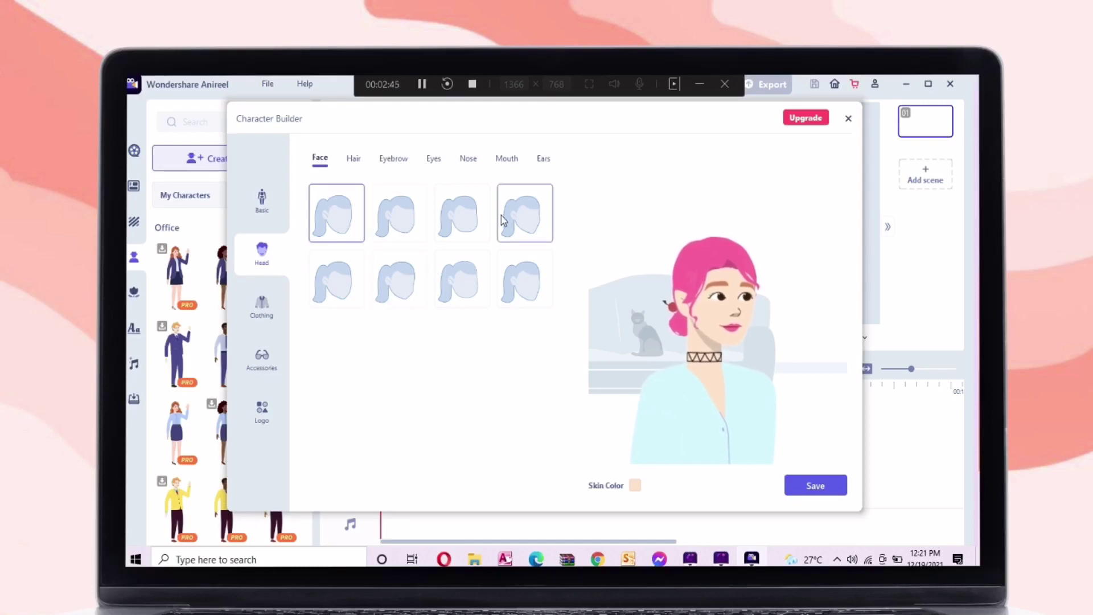
pyautogui.click(519, 234)
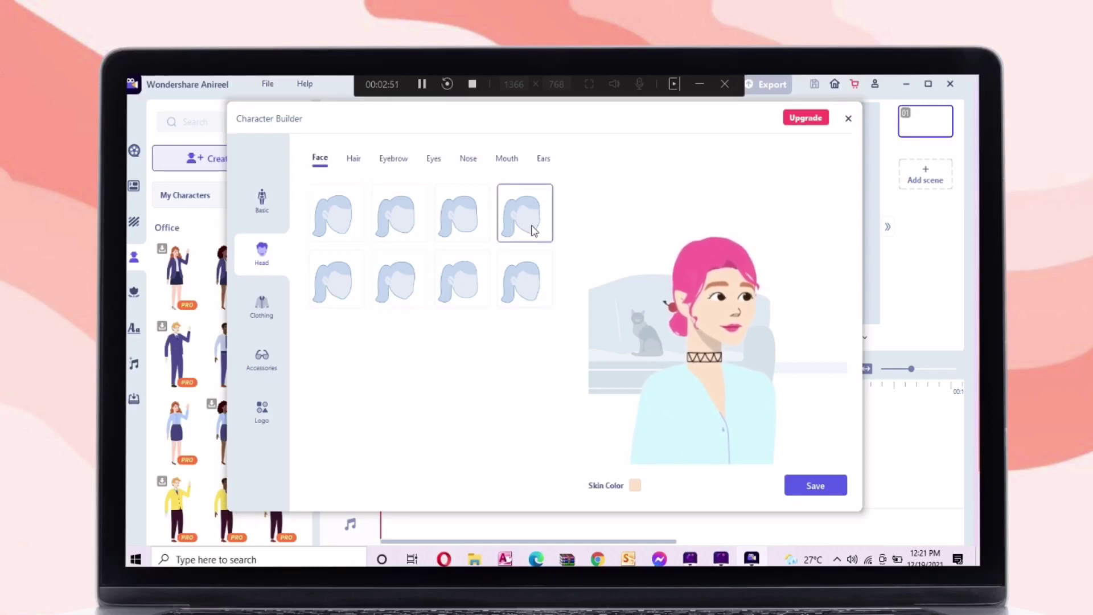
pyautogui.click(358, 160)
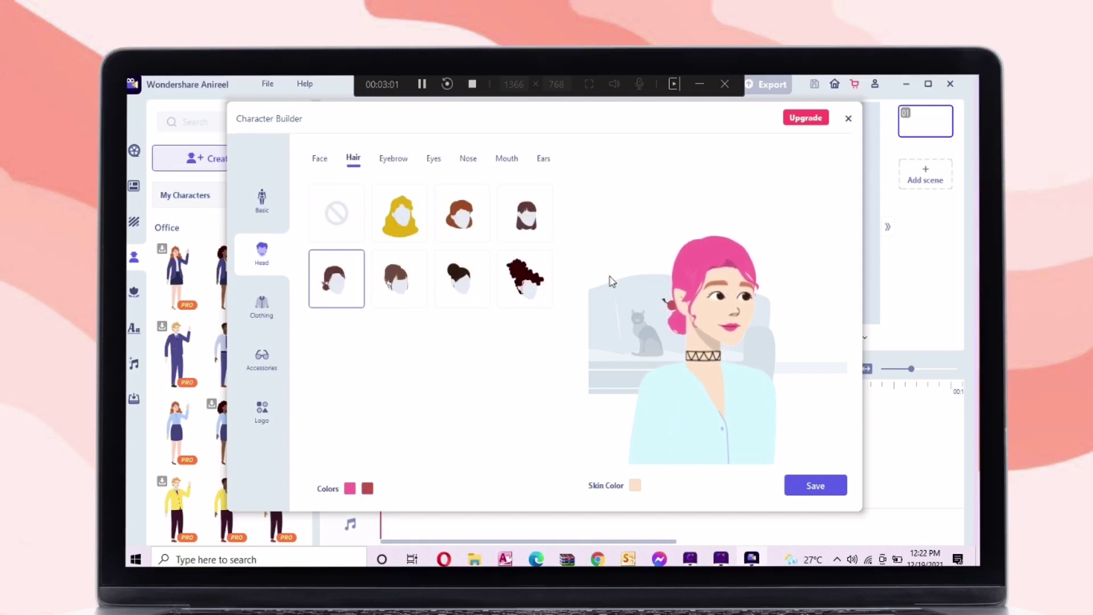
pyautogui.click(397, 279)
pyautogui.click(464, 281)
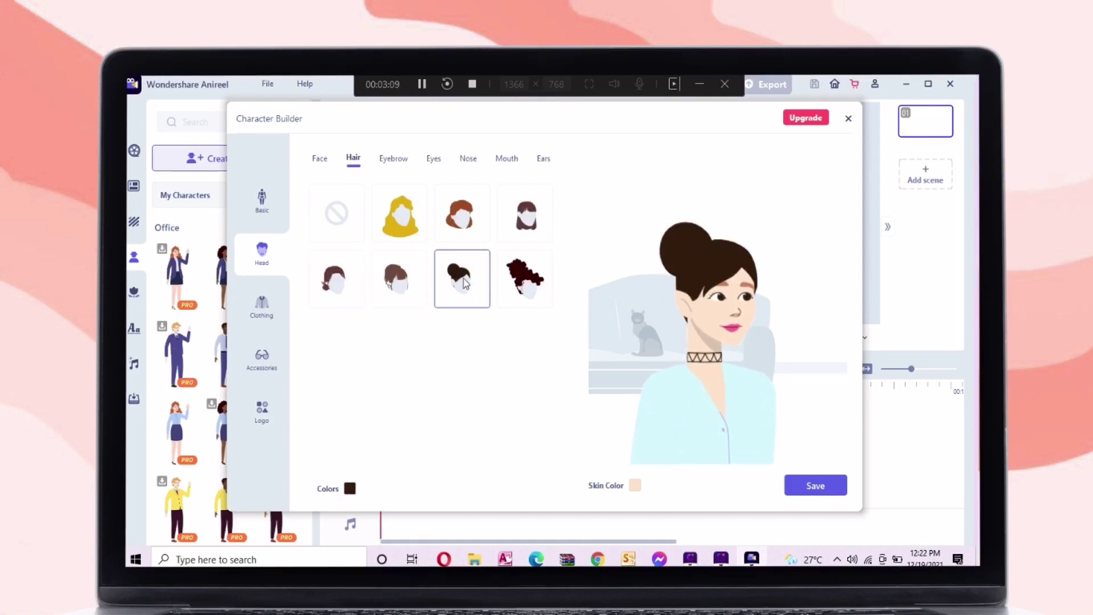
pyautogui.click(512, 222)
pyautogui.click(399, 284)
pyautogui.click(350, 299)
pyautogui.click(391, 293)
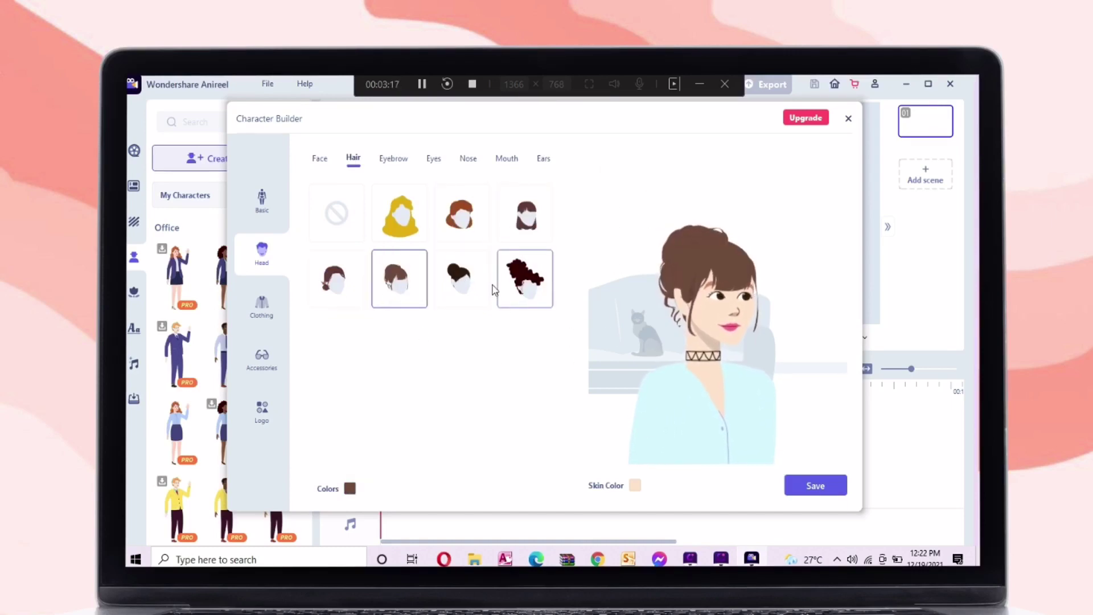
# - Try hair colours including brown and a custom deep red, then switch to the low-bun style
pyautogui.click(350, 487)
pyautogui.click(568, 313)
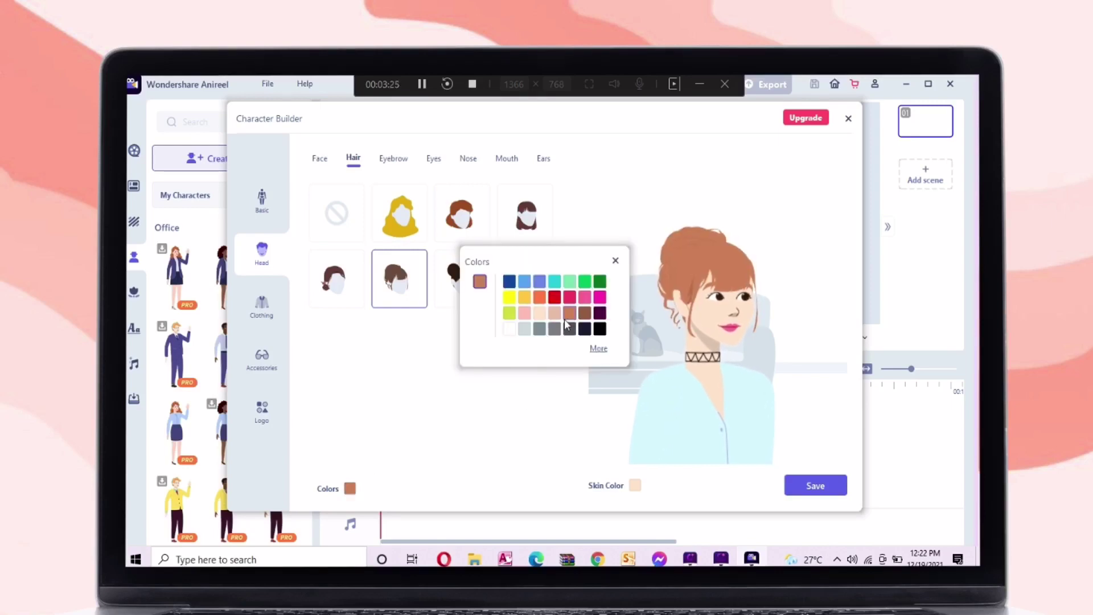
pyautogui.click(600, 328)
pyautogui.click(585, 312)
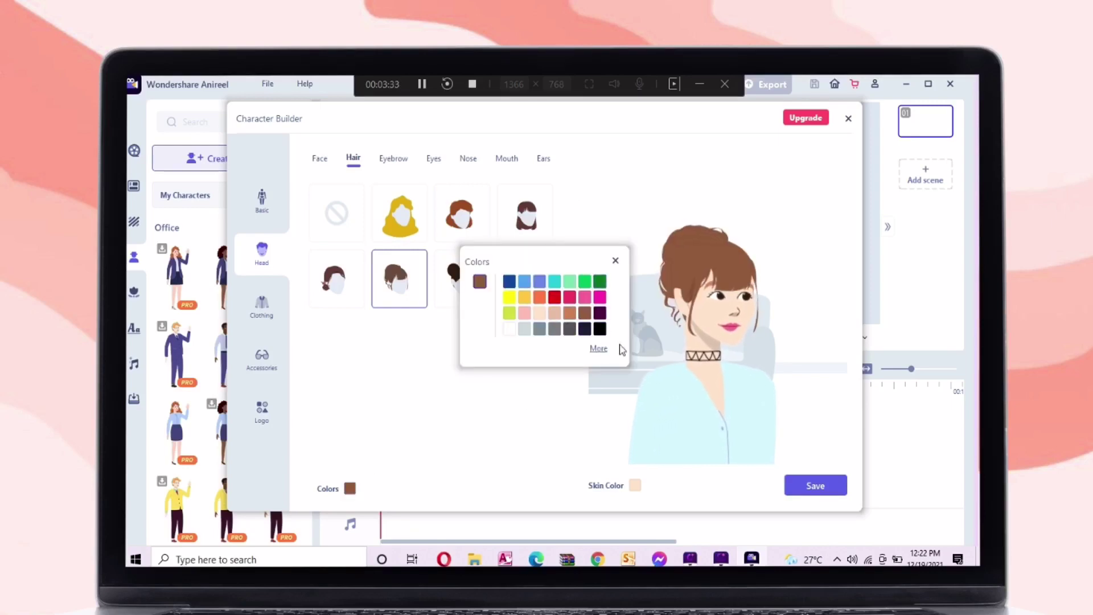
pyautogui.click(596, 348)
pyautogui.click(675, 227)
pyautogui.moveTo(695, 228); pyautogui.dragTo(678, 280)
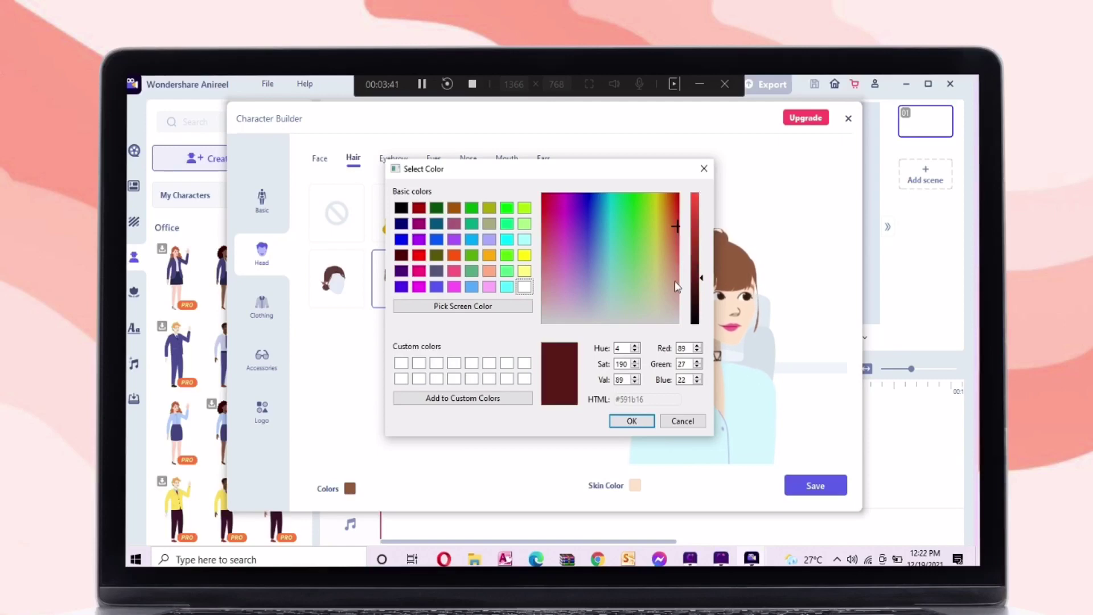
pyautogui.click(632, 421)
pyautogui.click(616, 259)
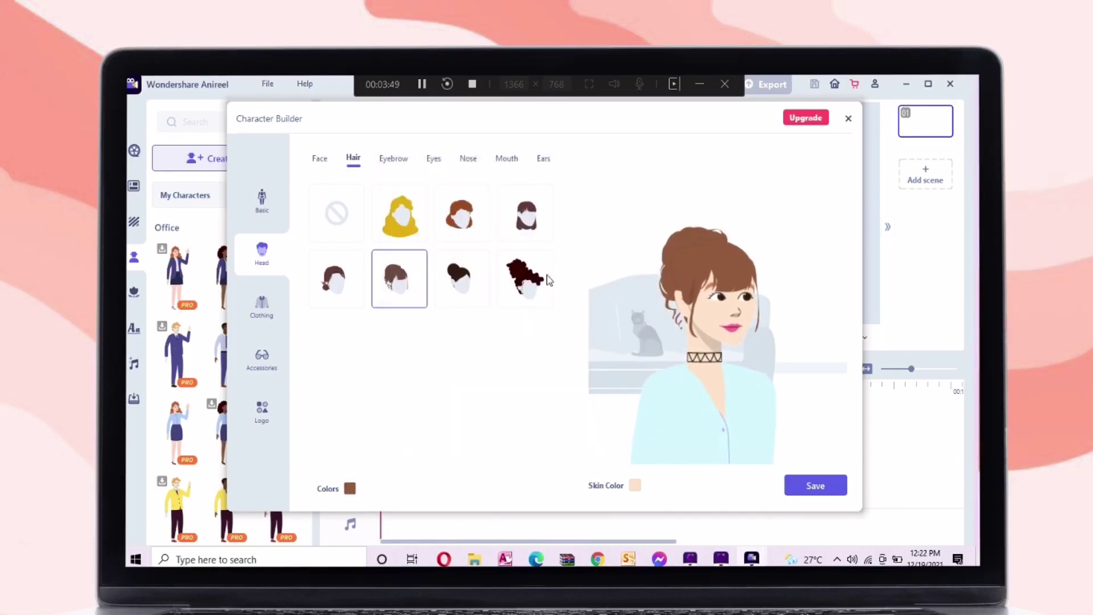
pyautogui.click(336, 278)
pyautogui.click(393, 159)
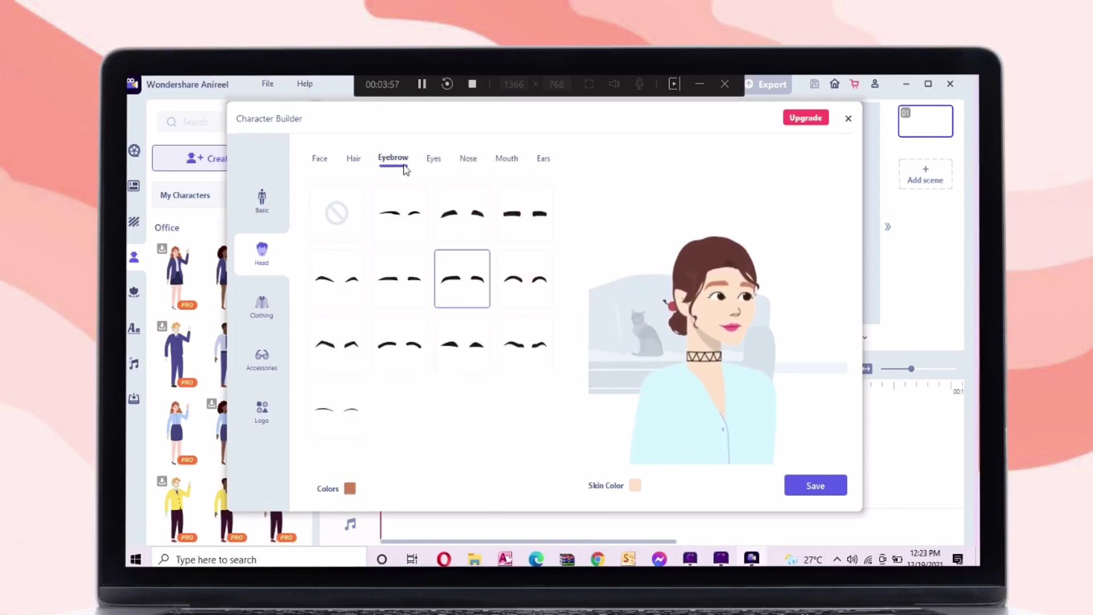
# - Give the character thin, dark brown eyebrows
pyautogui.click(393, 224)
pyautogui.click(526, 285)
pyautogui.click(342, 390)
pyautogui.click(396, 358)
pyautogui.click(399, 213)
pyautogui.click(350, 488)
pyautogui.click(569, 313)
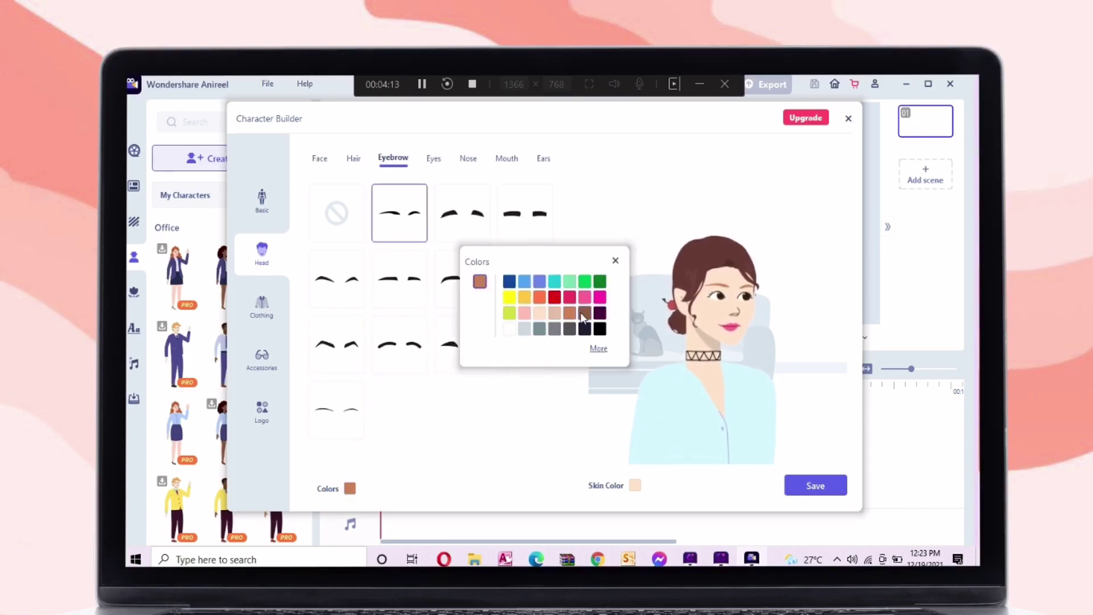
pyautogui.click(584, 313)
pyautogui.click(615, 260)
# - Choose the third eye style and the third nose style
pyautogui.click(433, 158)
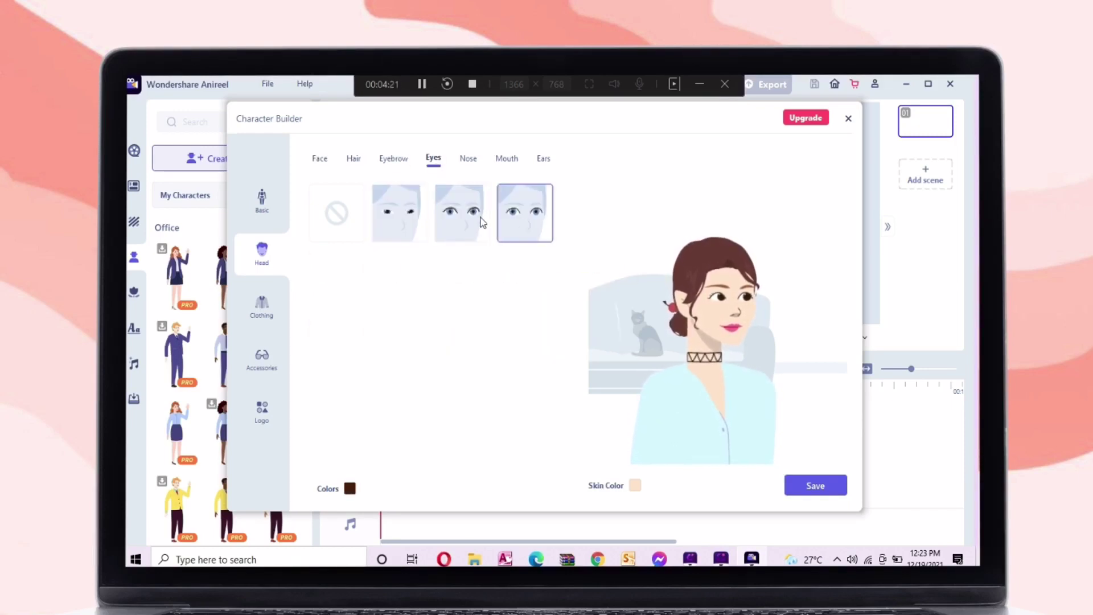
pyautogui.click(483, 222)
pyautogui.click(468, 158)
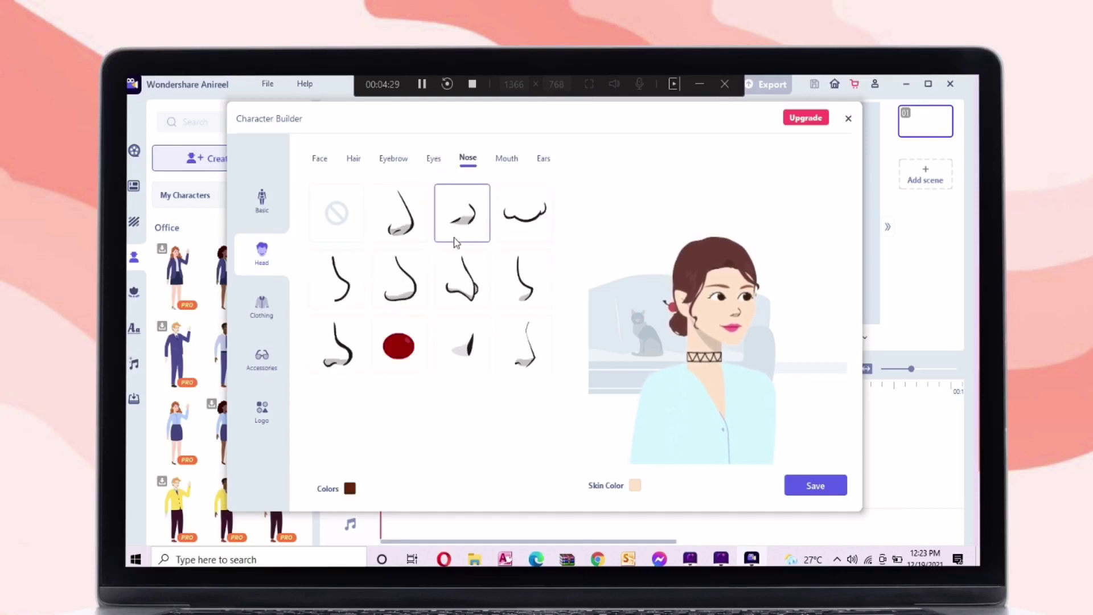
pyautogui.click(400, 213)
pyautogui.click(462, 214)
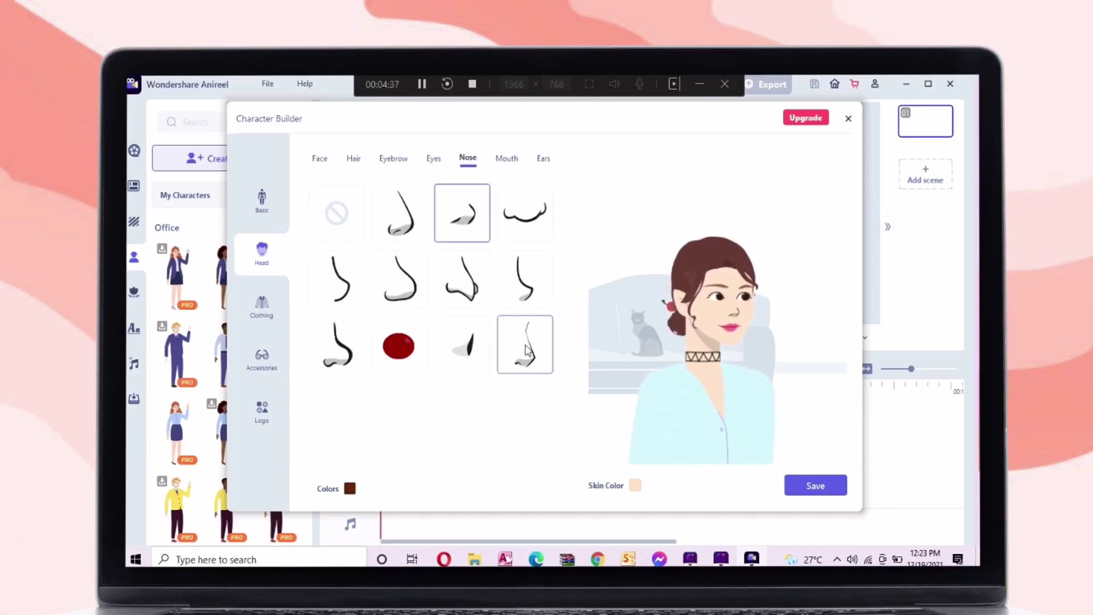
pyautogui.click(524, 212)
pyautogui.click(458, 211)
# - Pick the second, red lip style and look over the ear styles
pyautogui.click(507, 158)
pyautogui.click(455, 213)
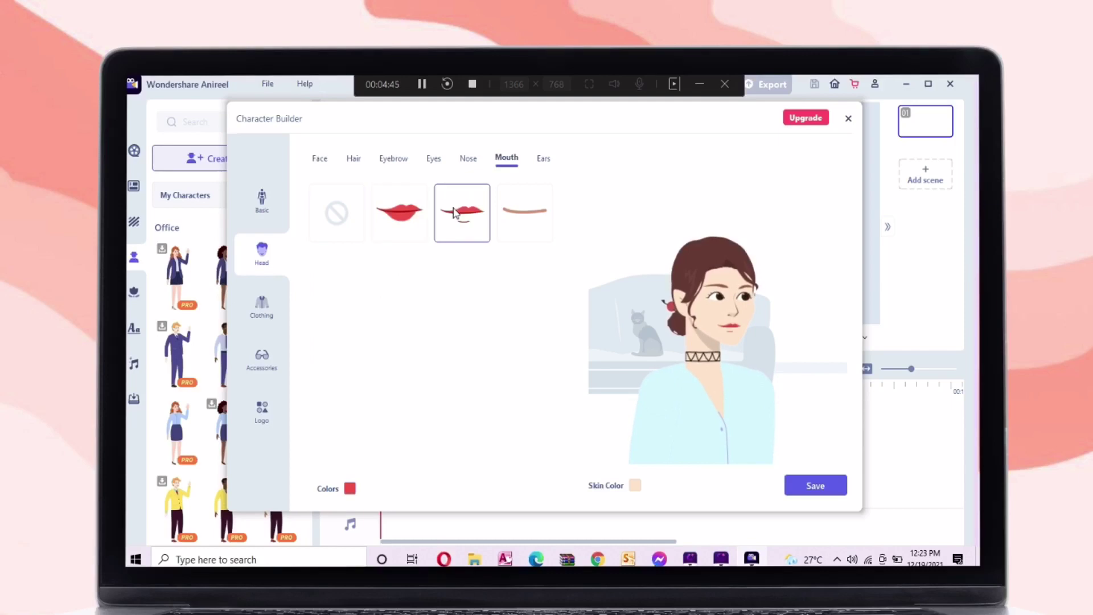
pyautogui.click(524, 212)
pyautogui.click(401, 215)
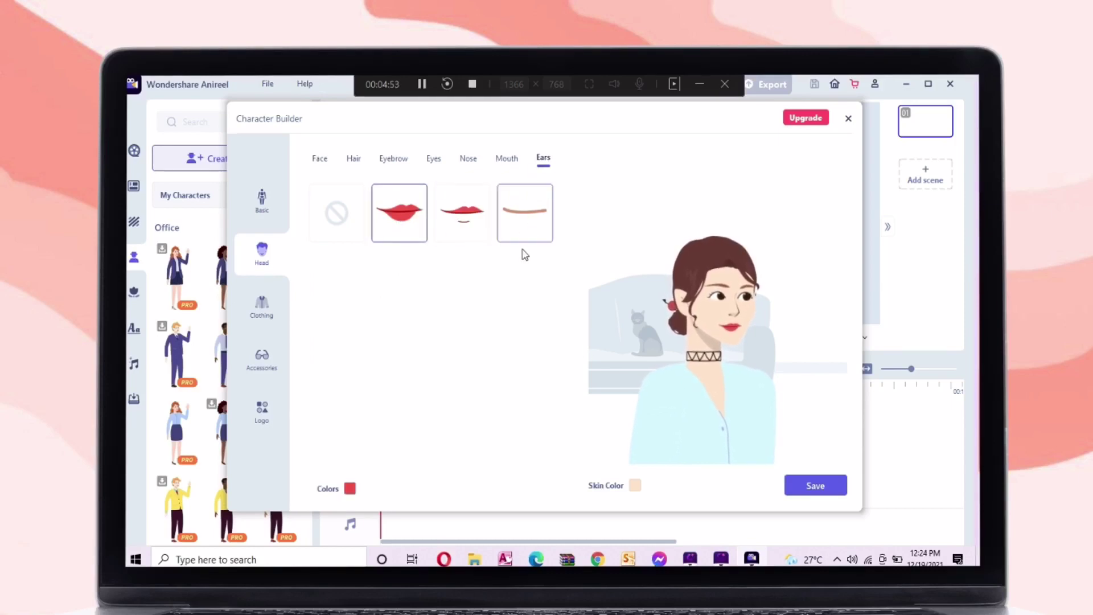
pyautogui.click(340, 215)
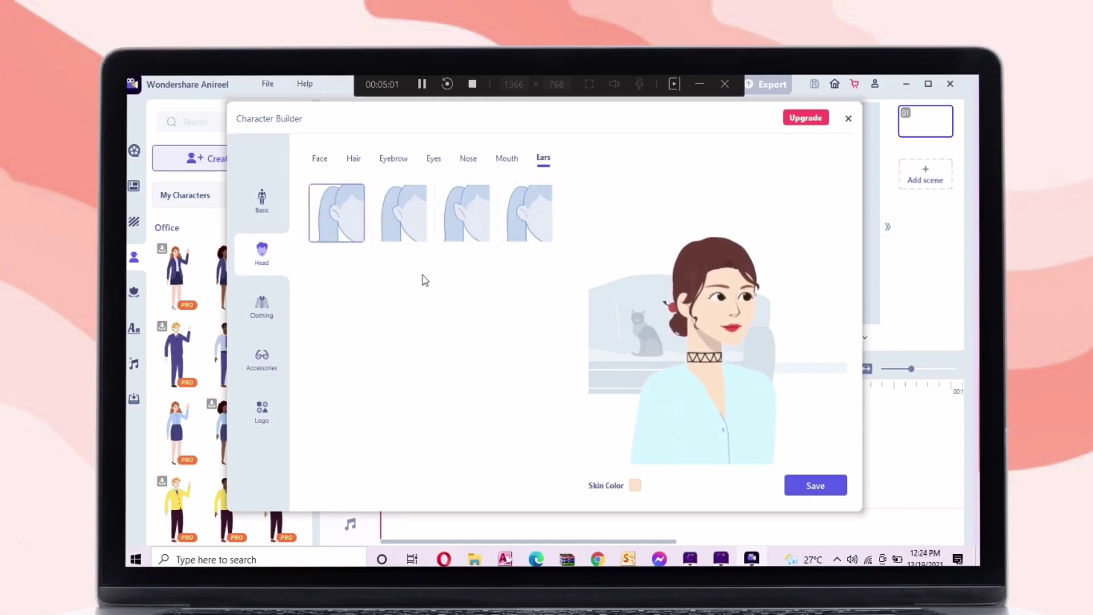
pyautogui.click(261, 306)
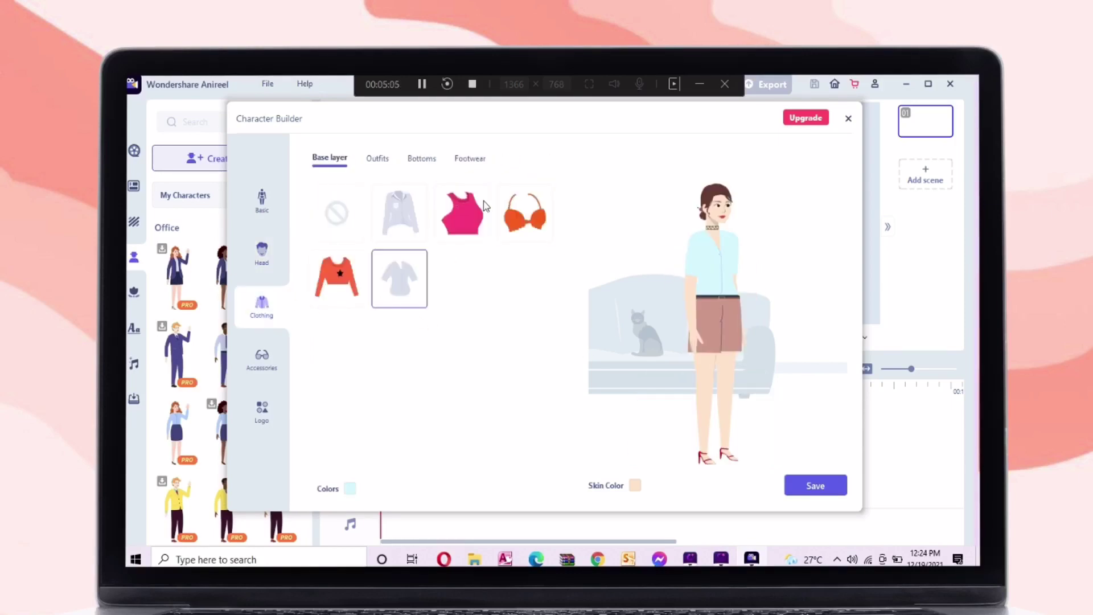
# - Put on the base-layer top and make the star on it pink
pyautogui.click(463, 235)
pyautogui.click(350, 284)
pyautogui.click(367, 488)
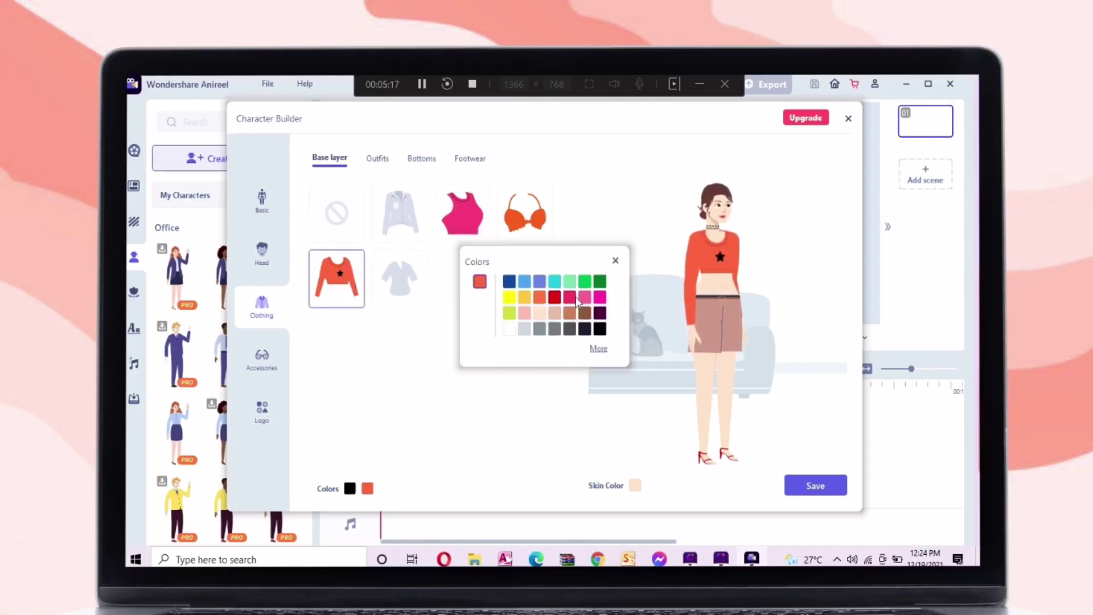
pyautogui.click(615, 261)
pyautogui.click(349, 488)
pyautogui.click(524, 312)
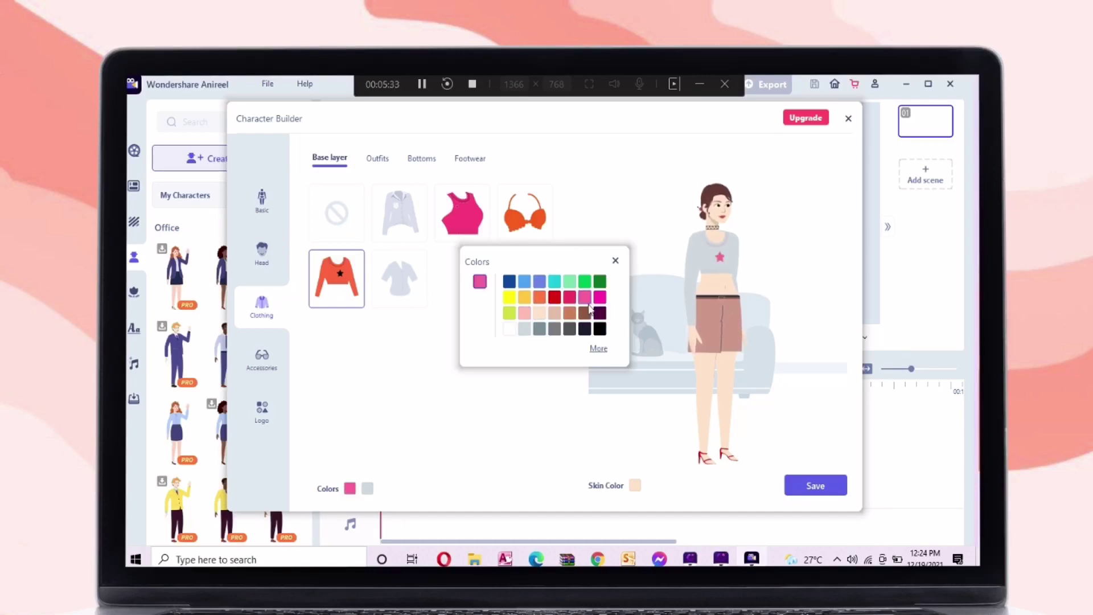
pyautogui.click(615, 261)
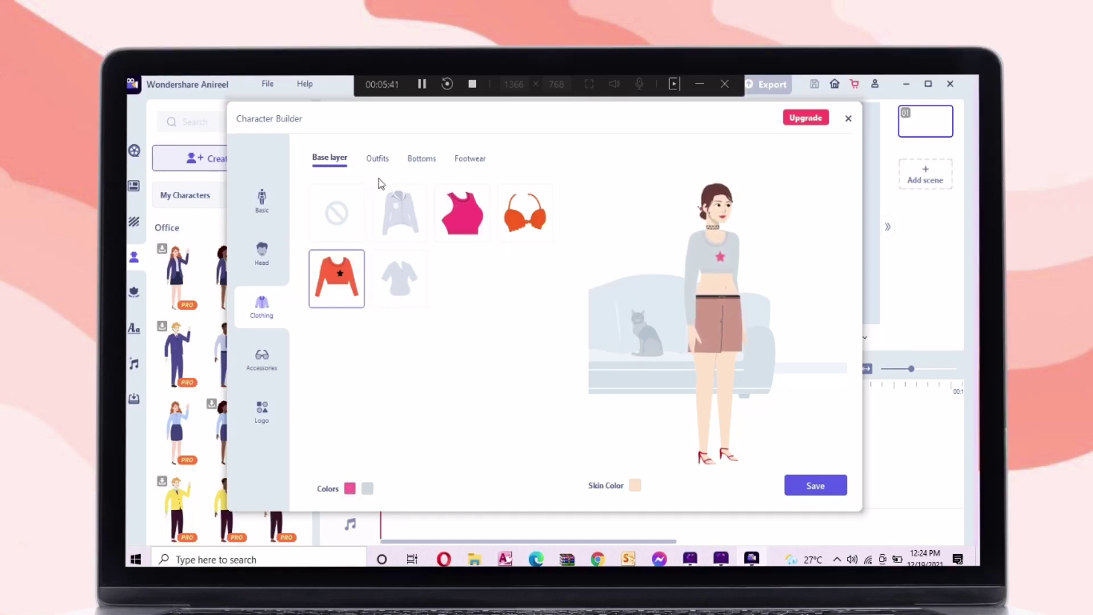
# - Try the white coat, green cardigan and firefighter jacket outfits, then remove the outfit
pyautogui.click(340, 408)
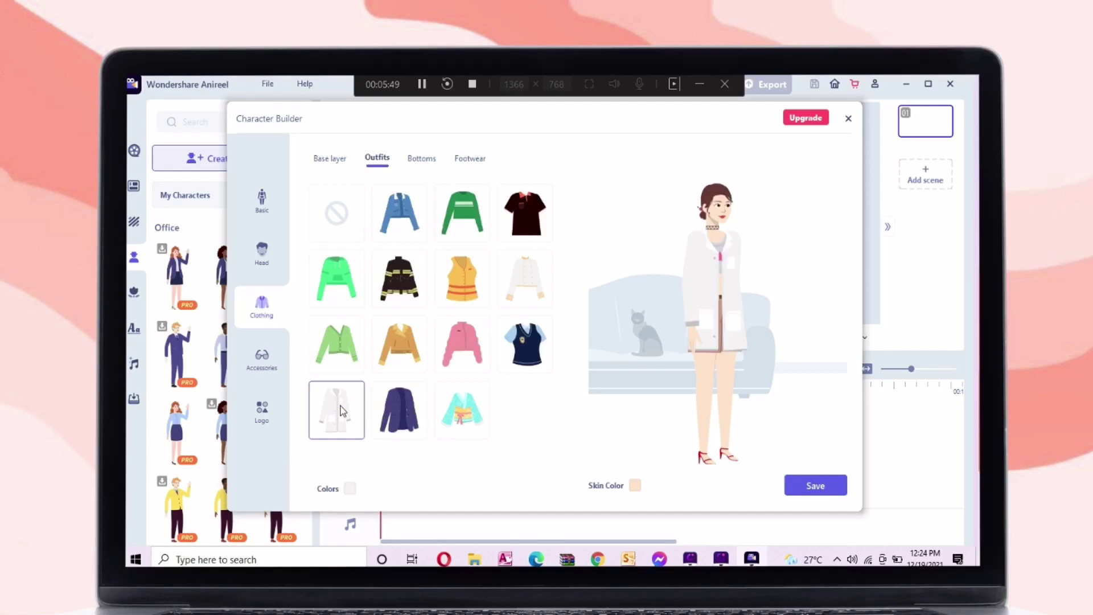
pyautogui.click(340, 353)
pyautogui.click(336, 424)
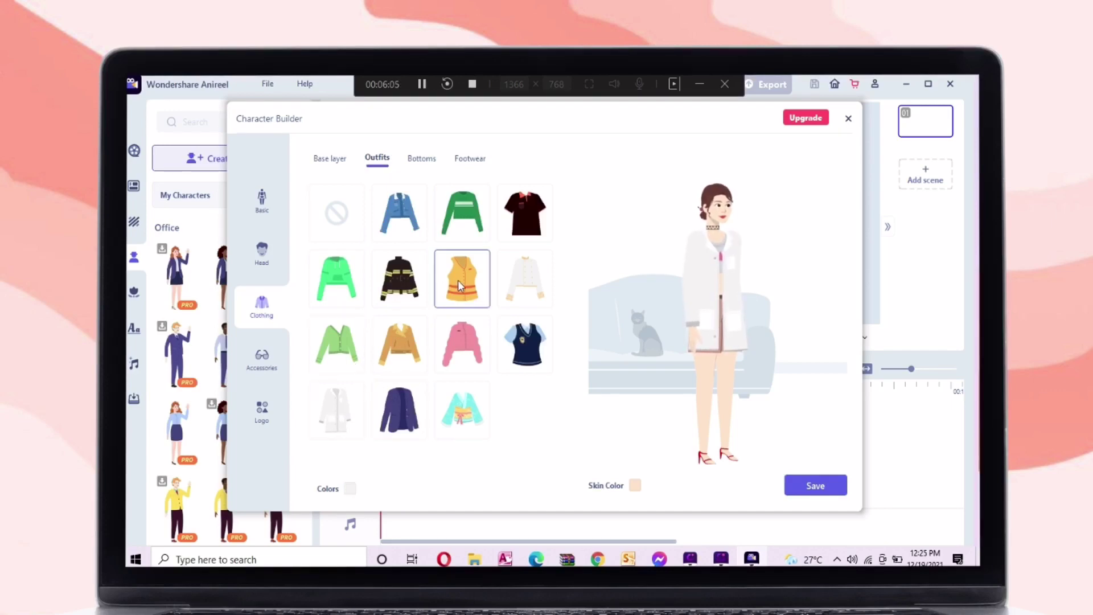
pyautogui.click(399, 278)
pyautogui.click(337, 212)
# - Compare several bottoms, then put on the beige shorts and recolour them
pyautogui.click(421, 158)
pyautogui.click(341, 284)
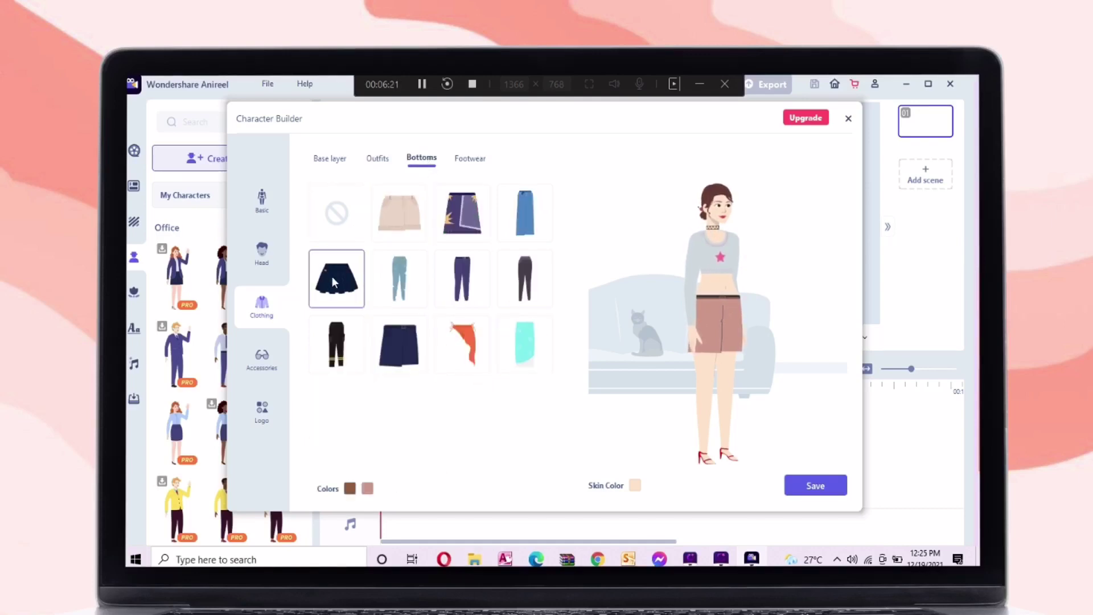
pyautogui.click(405, 293)
pyautogui.click(469, 292)
pyautogui.click(524, 278)
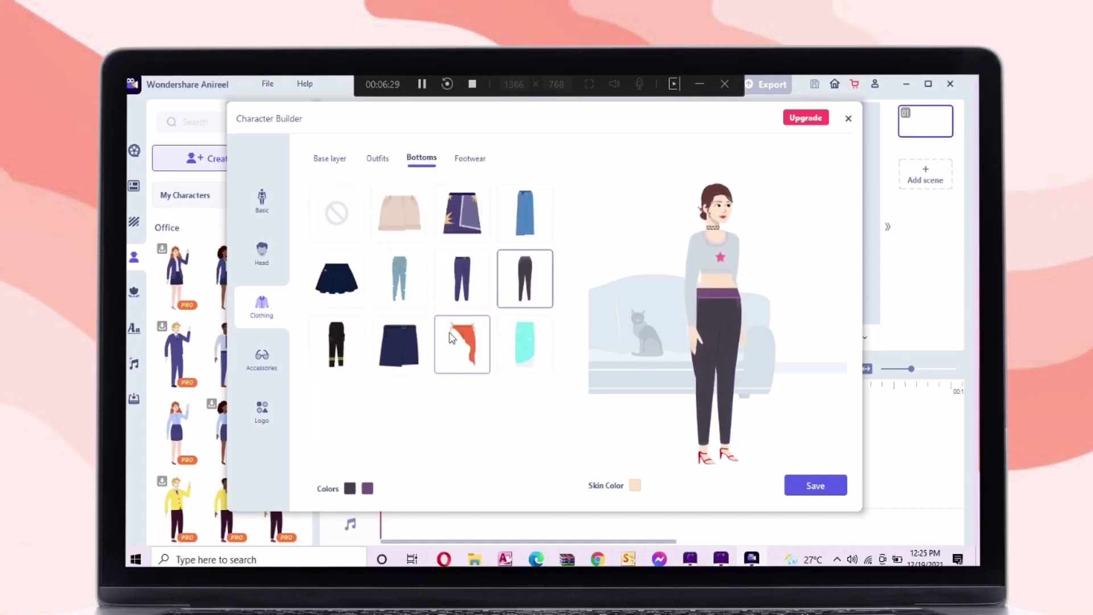
pyautogui.click(462, 342)
pyautogui.click(384, 227)
pyautogui.click(350, 488)
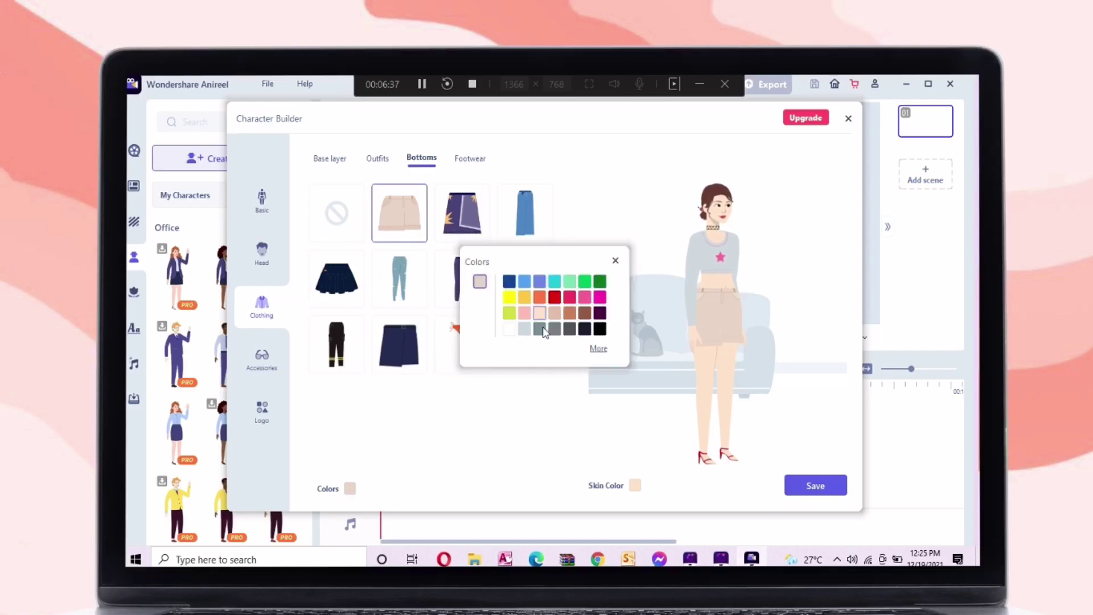
pyautogui.click(554, 329)
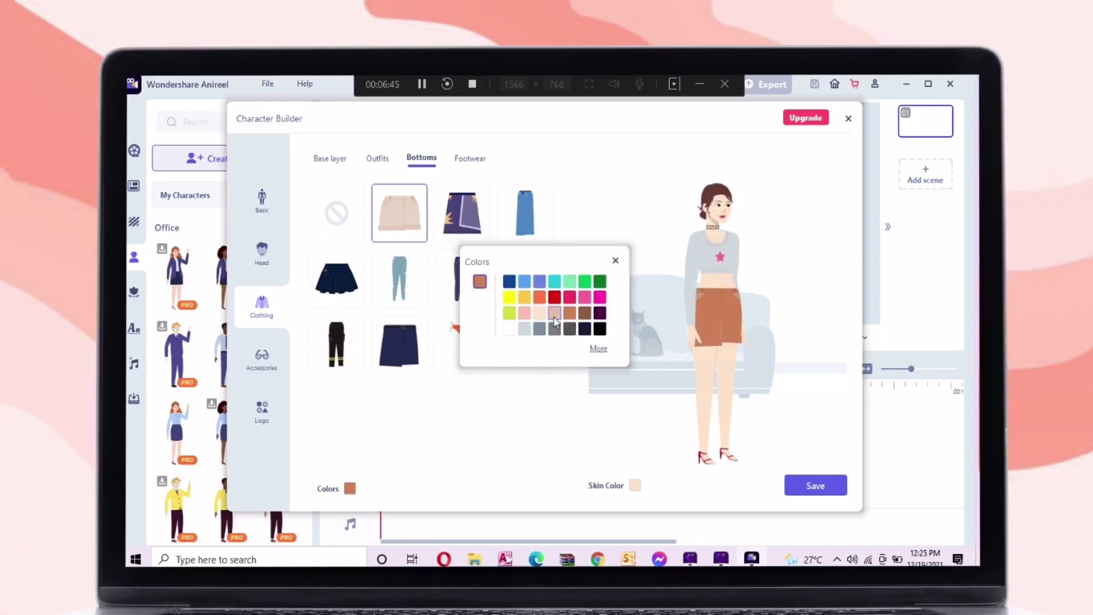
pyautogui.click(615, 261)
# - Put on the white ankle boots with green soles
pyautogui.click(470, 158)
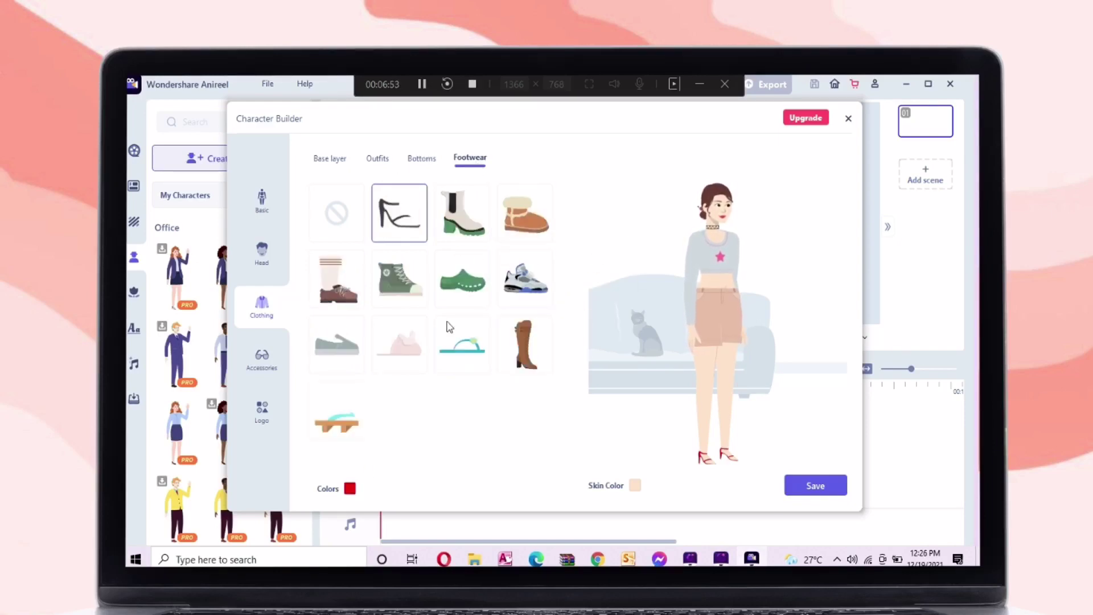
pyautogui.click(481, 233)
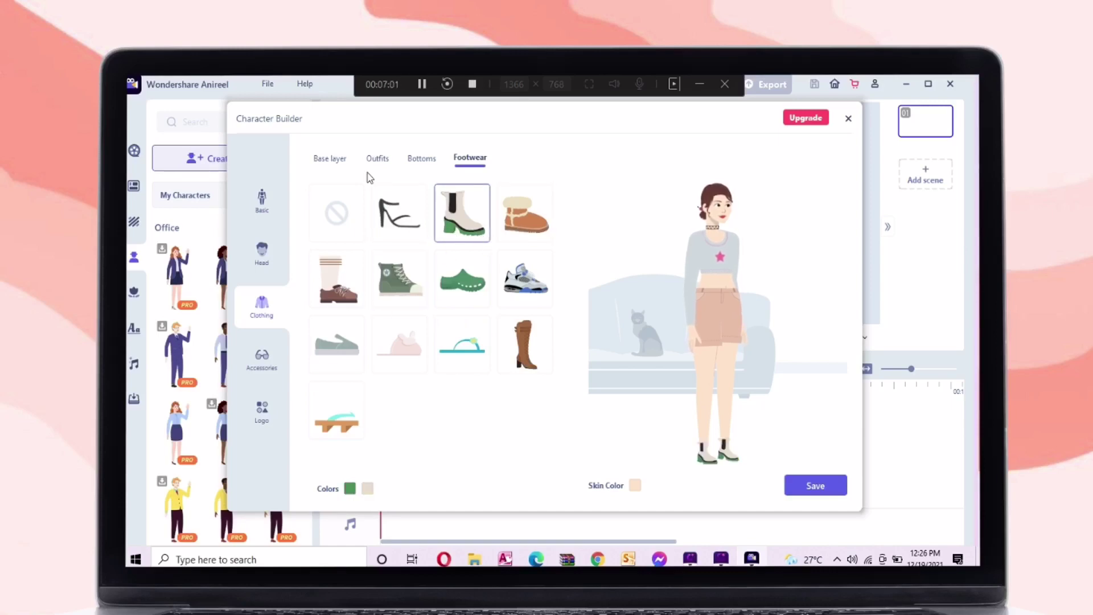
pyautogui.click(262, 359)
# - Add the purple feathered mask, a small silver bracelet and a silver tag necklace
pyautogui.click(332, 327)
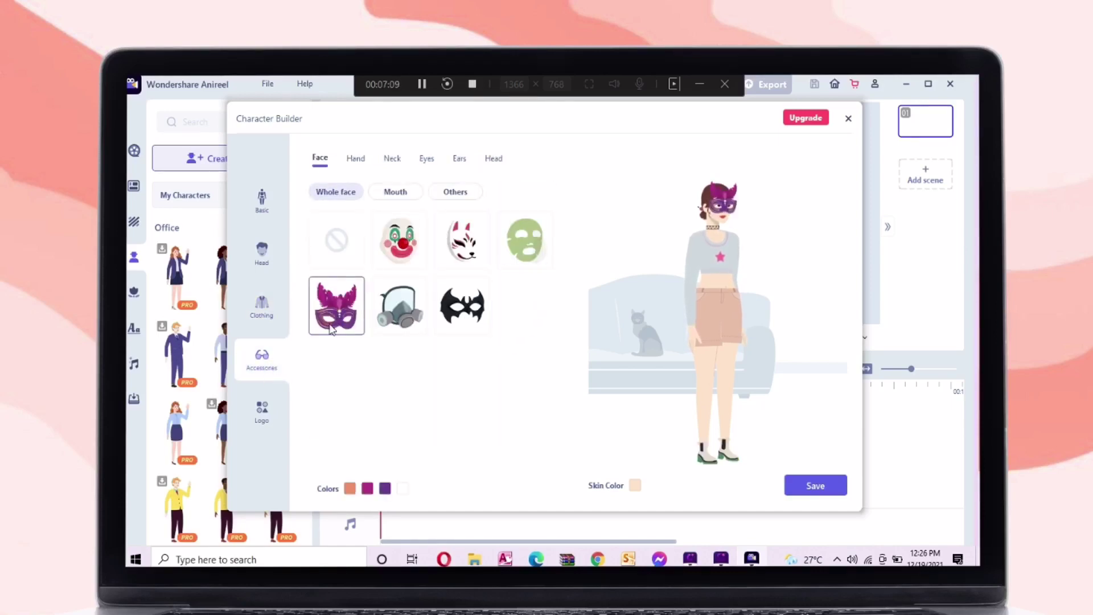
pyautogui.click(363, 160)
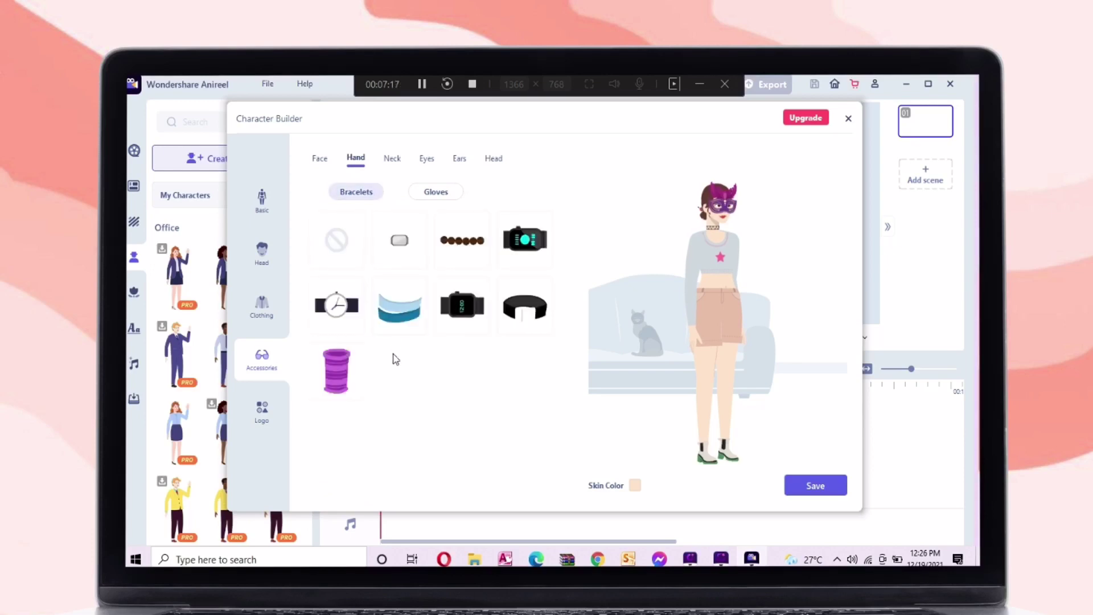
pyautogui.click(333, 304)
pyautogui.click(400, 240)
pyautogui.click(399, 163)
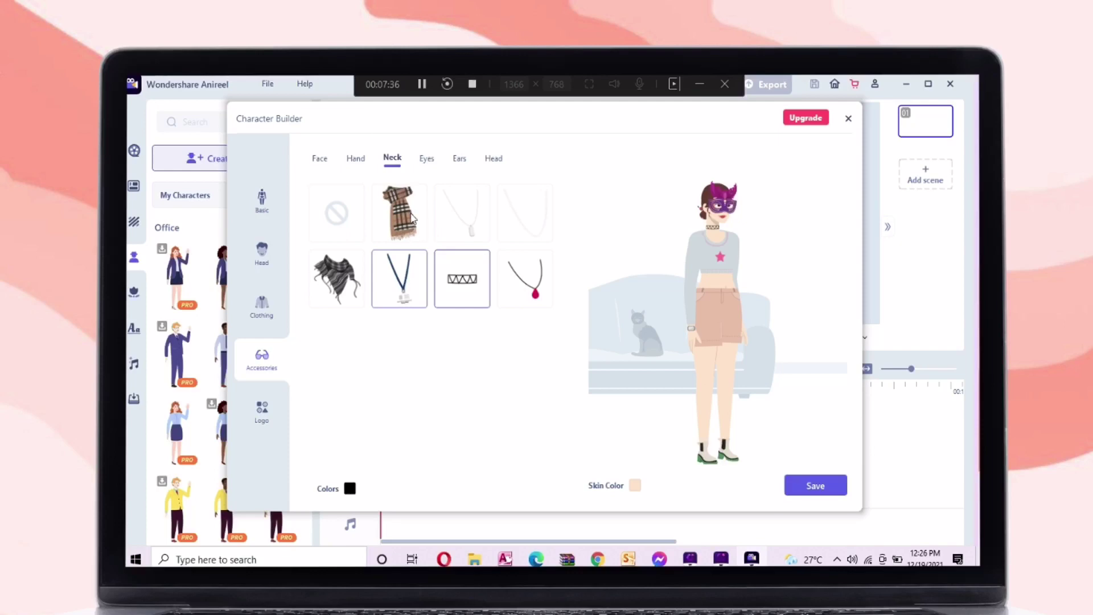
pyautogui.click(412, 218)
pyautogui.click(525, 279)
pyautogui.click(480, 231)
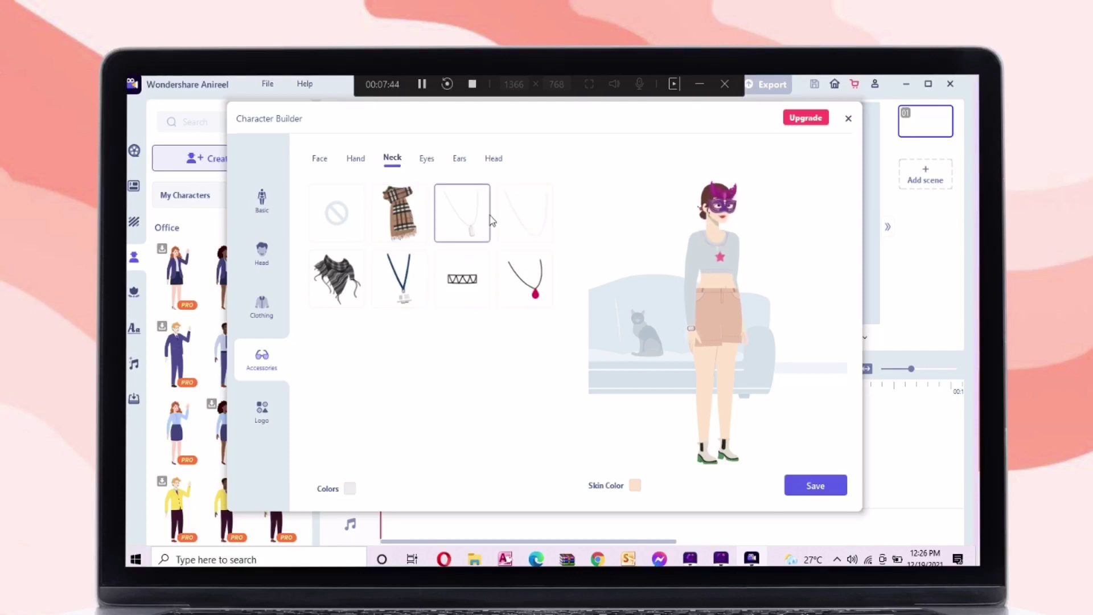
# - Browse eyewear and ear accessories, then put the white cap on the character
pyautogui.click(427, 161)
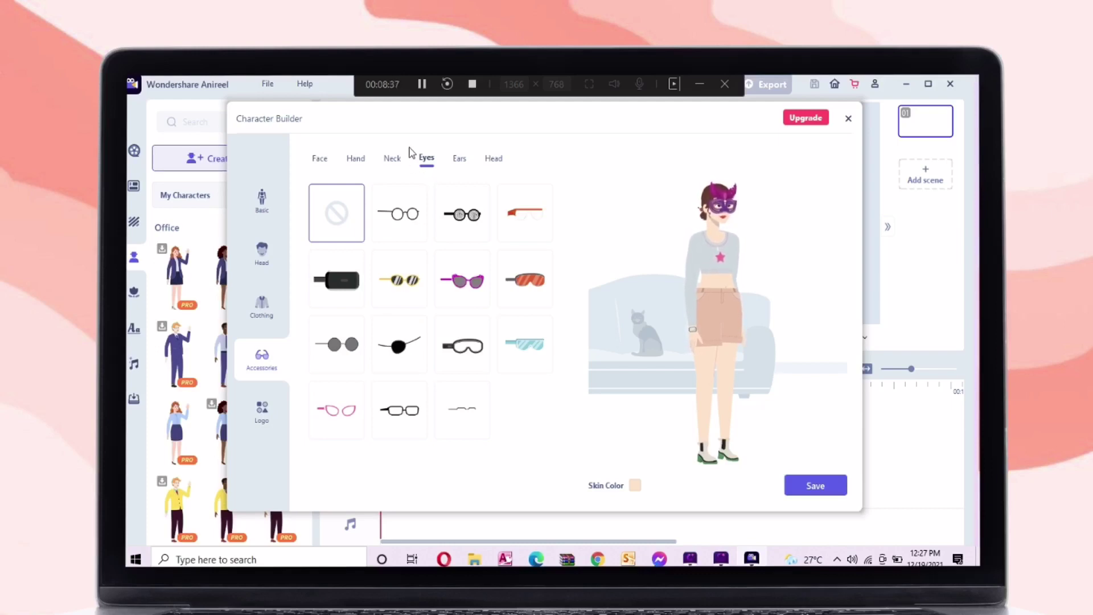
pyautogui.click(459, 159)
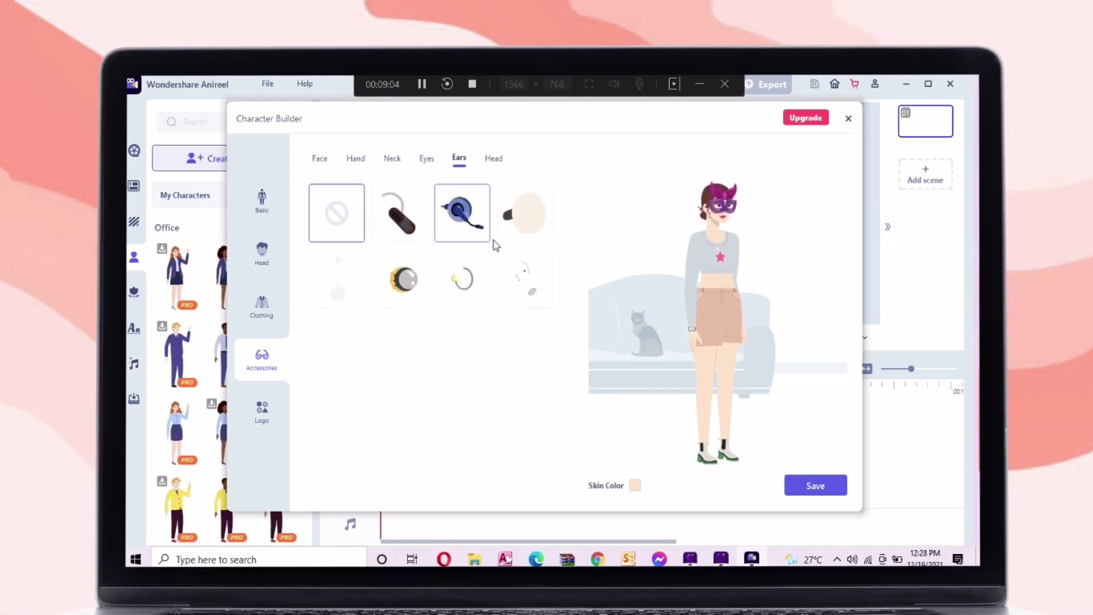
pyautogui.click(462, 213)
pyautogui.click(493, 159)
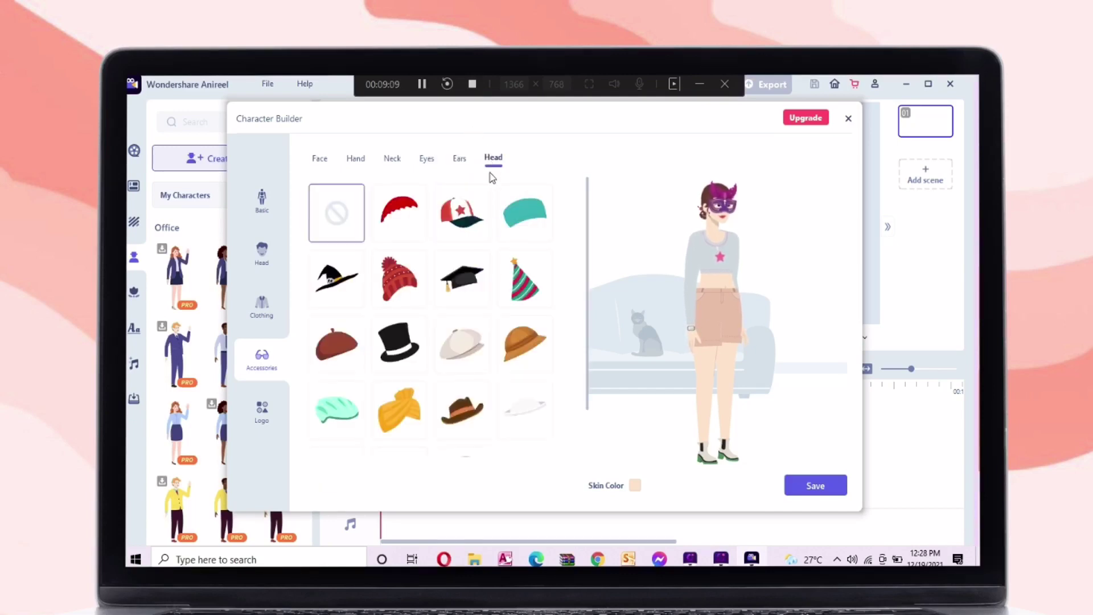
pyautogui.click(461, 344)
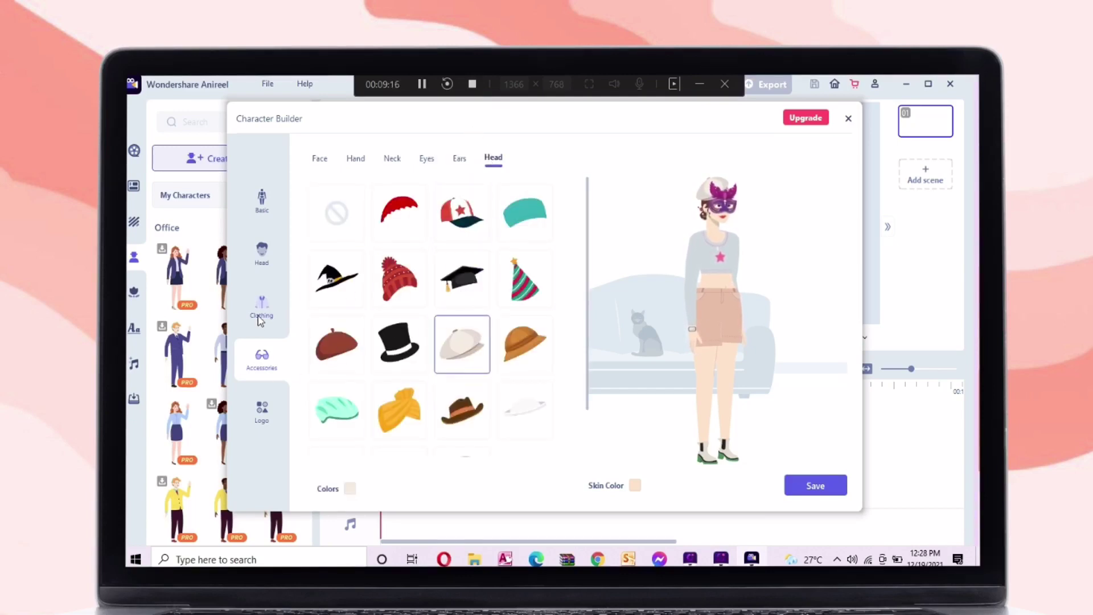
# - Remove the face mask, check the cloth logo options, and save the character
pyautogui.click(267, 247)
pyautogui.click(261, 358)
pyautogui.click(320, 158)
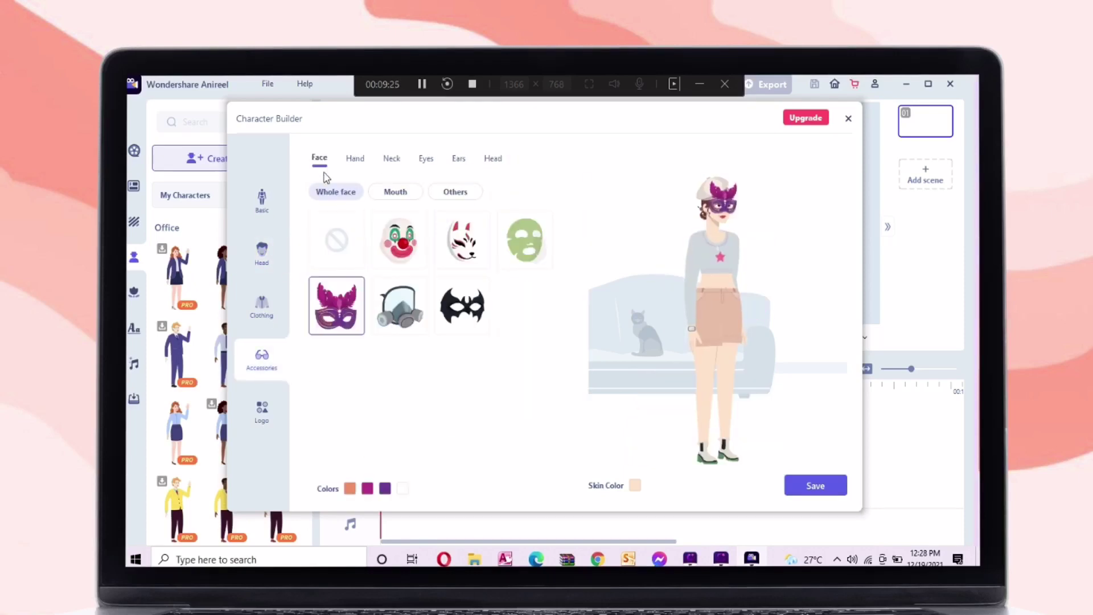
pyautogui.click(336, 239)
pyautogui.click(261, 409)
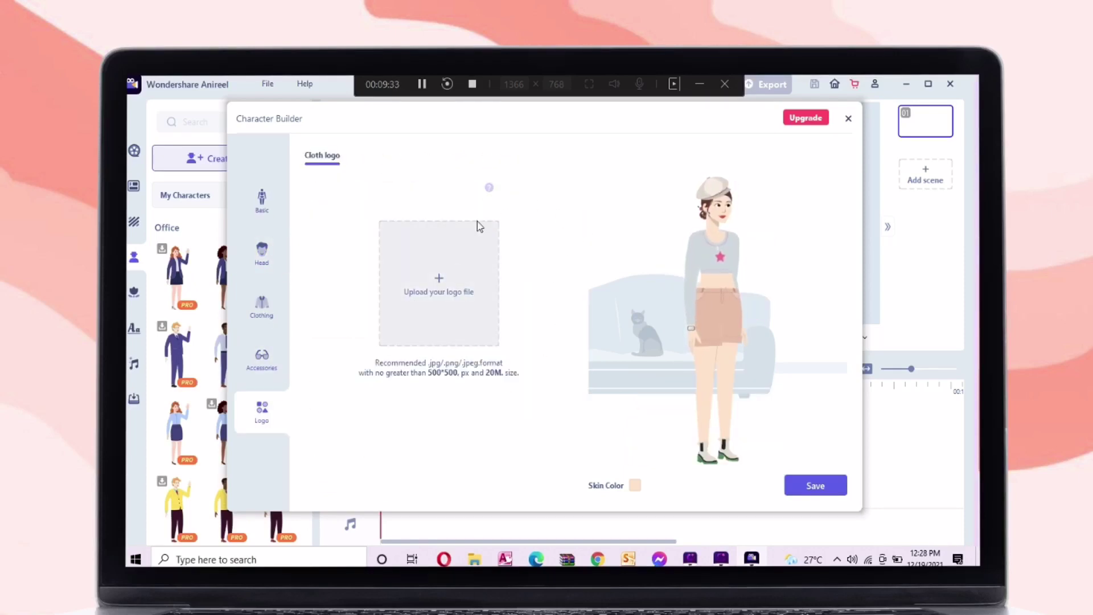
pyautogui.moveTo(492, 188)
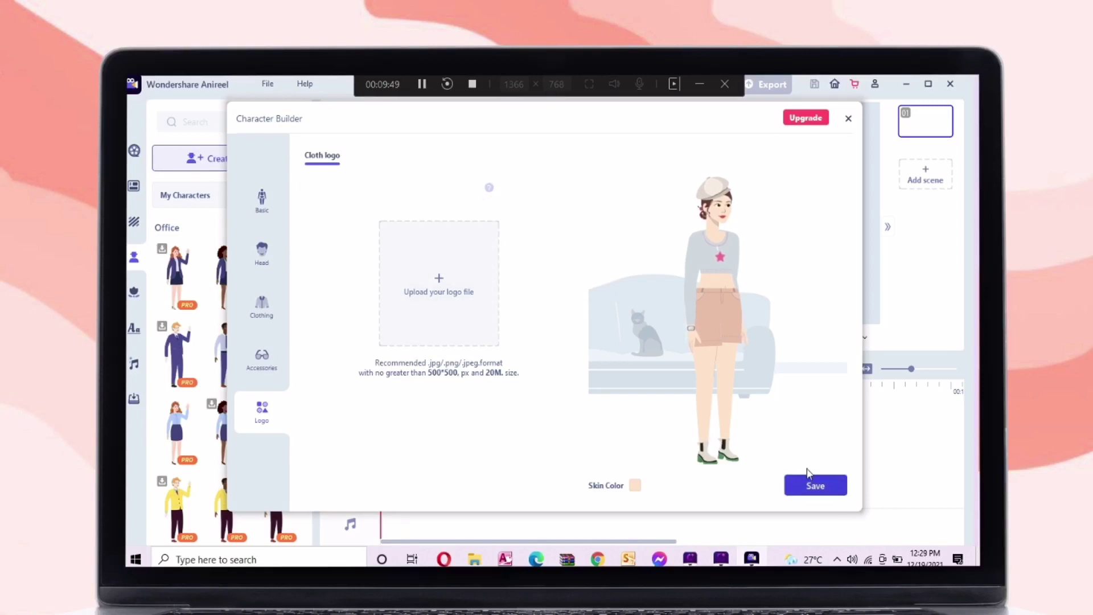
pyautogui.click(815, 486)
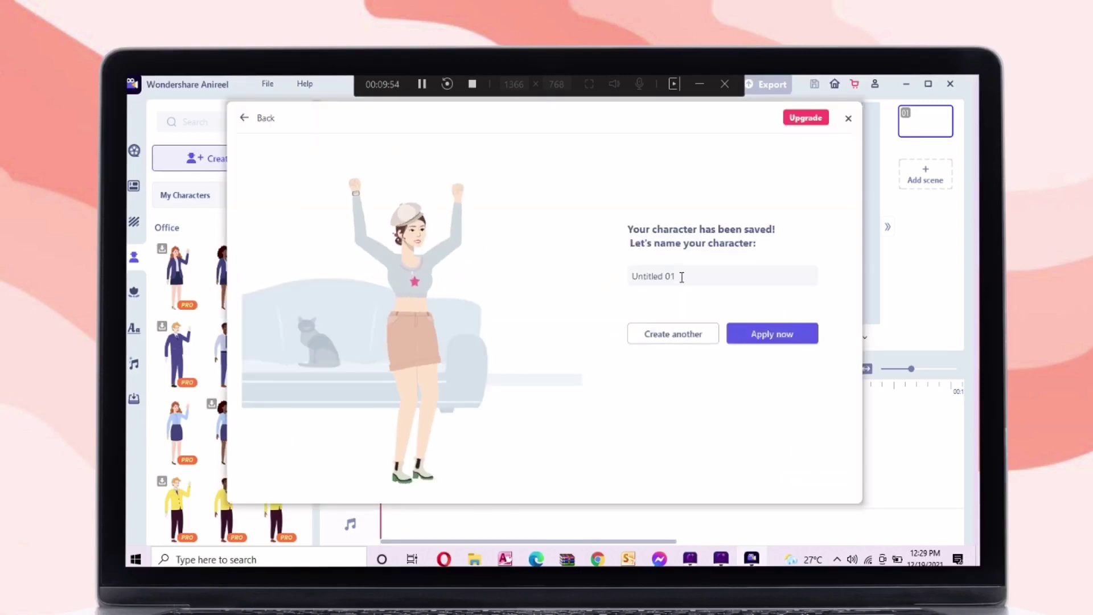
# - Replace the default name 'Untitled 01' with 'Girl' and apply the character to the scene
pyautogui.tripleClick(681, 275)
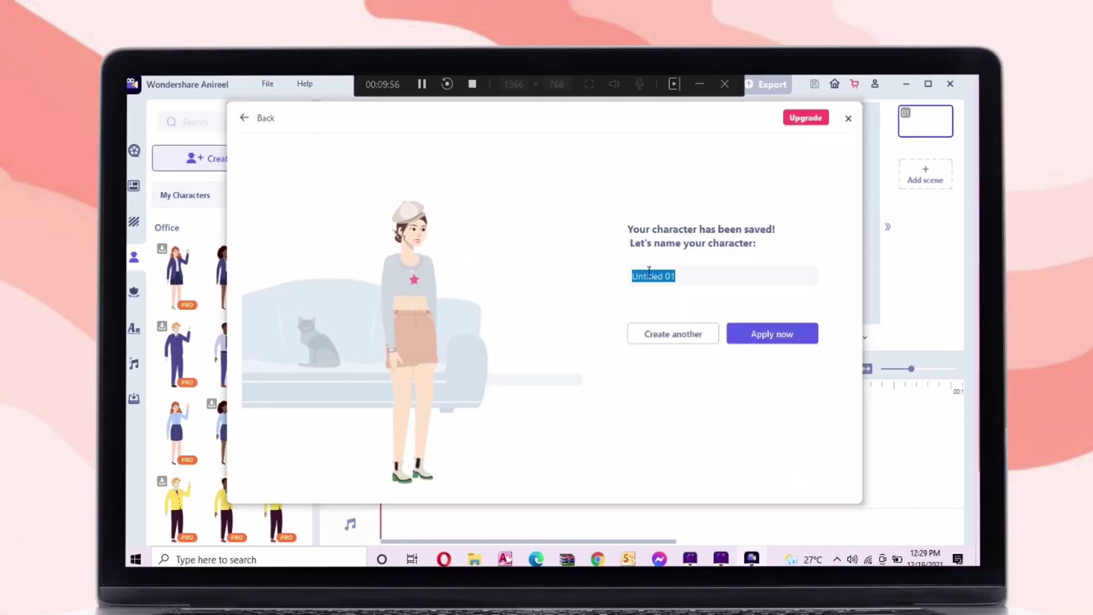
pyautogui.press('BackSpace')
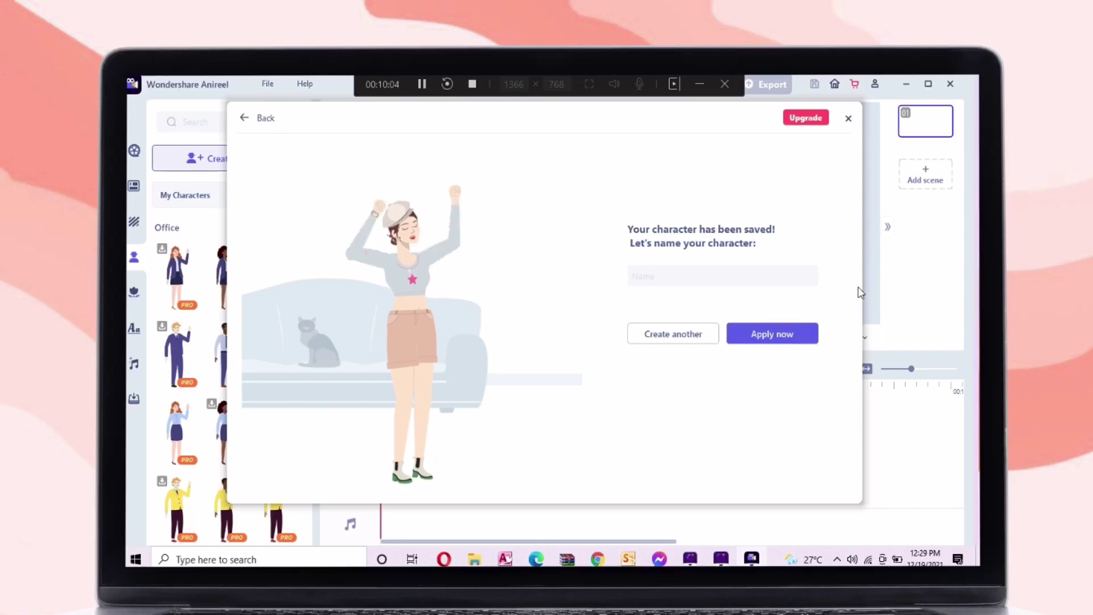
pyautogui.write('Girl')
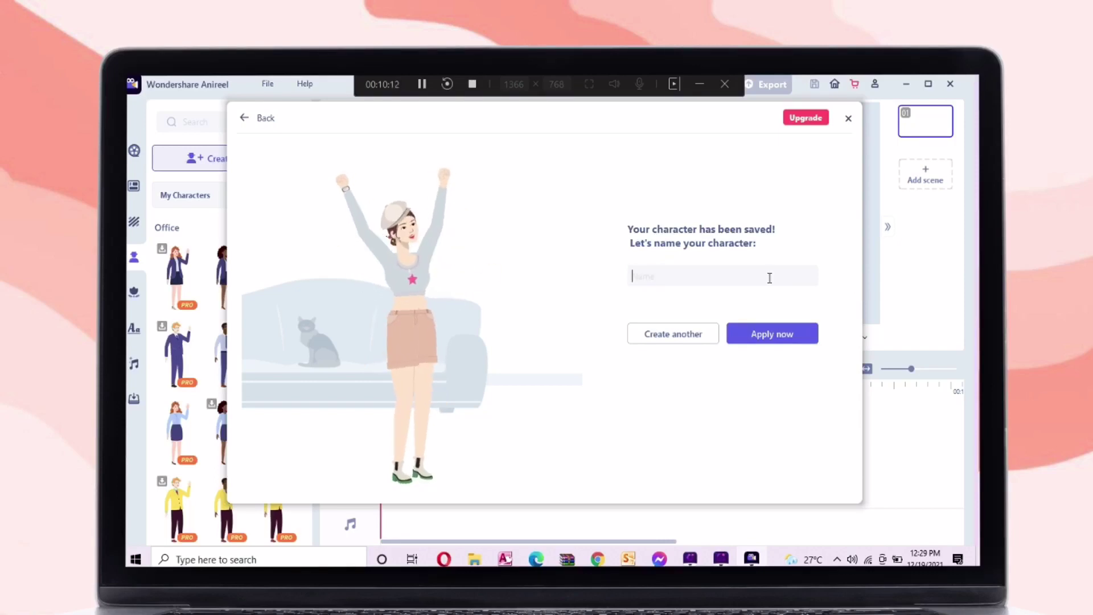
pyautogui.click(772, 334)
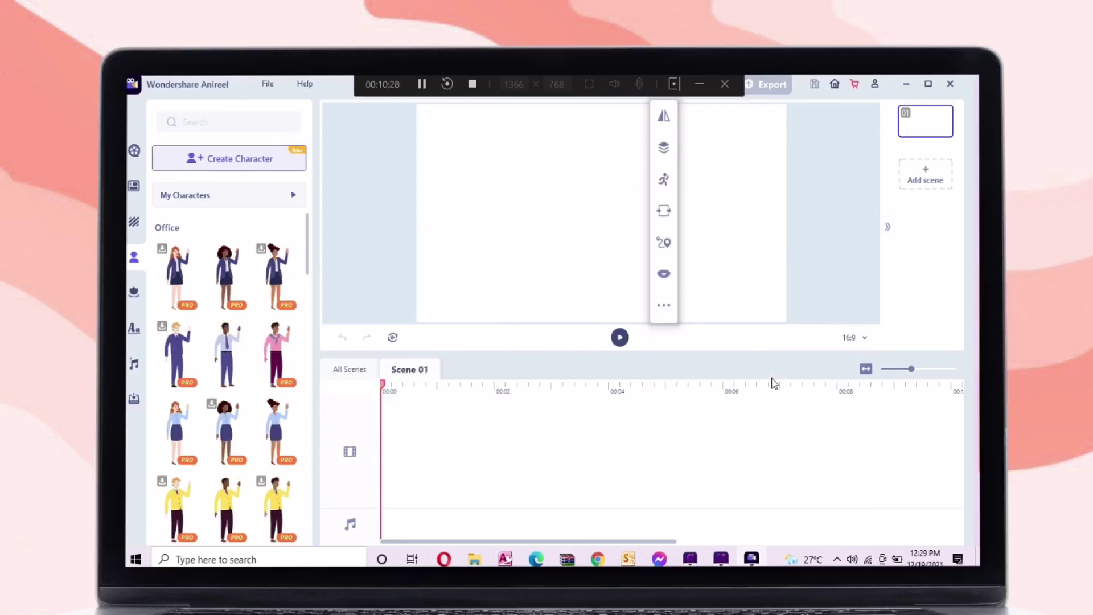
# - Delete the duplicate Girl, enlarge the remaining one, move her left, and preview the first seconds
pyautogui.moveTo(621, 178); pyautogui.dragTo(489, 178)
pyautogui.rightClick(619, 209)
pyautogui.click(626, 269)
pyautogui.moveTo(506, 285)
pyautogui.mouseDown()
pyautogui.moveTo(512, 318)
pyautogui.moveTo(516, 298)
pyautogui.mouseUp()
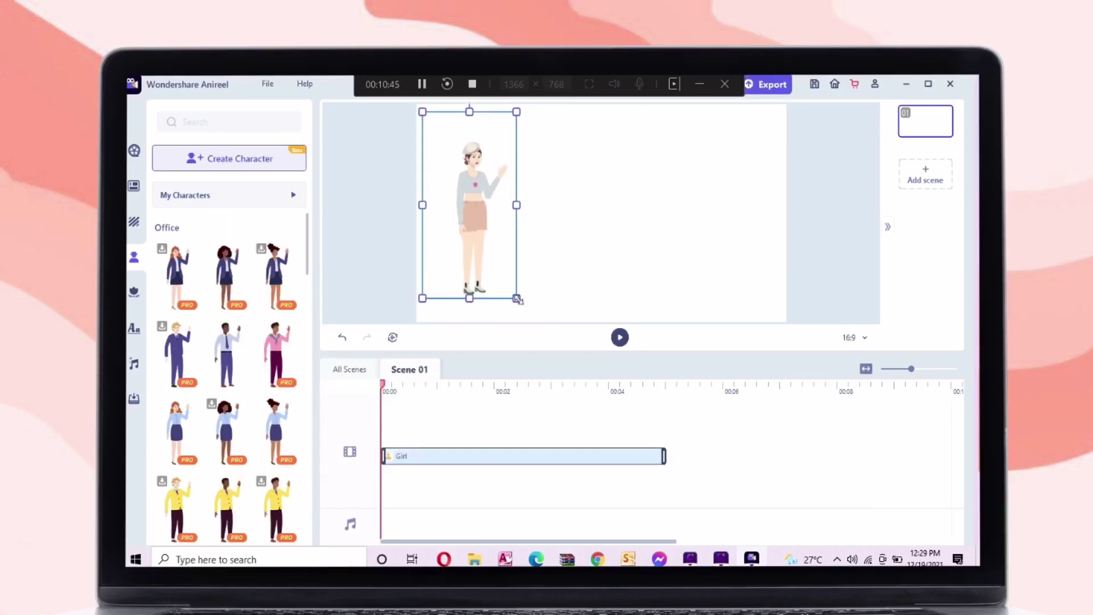
pyautogui.moveTo(484, 219); pyautogui.dragTo(487, 245)
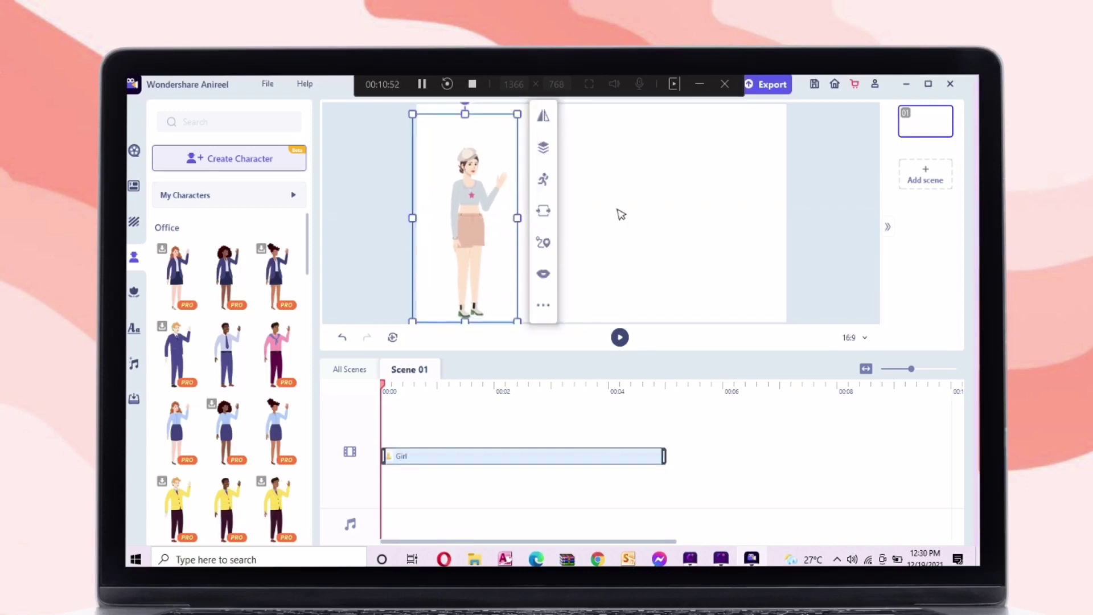
pyautogui.click(503, 380)
pyautogui.moveTo(407, 392); pyautogui.dragTo(454, 449)
pyautogui.click(449, 455)
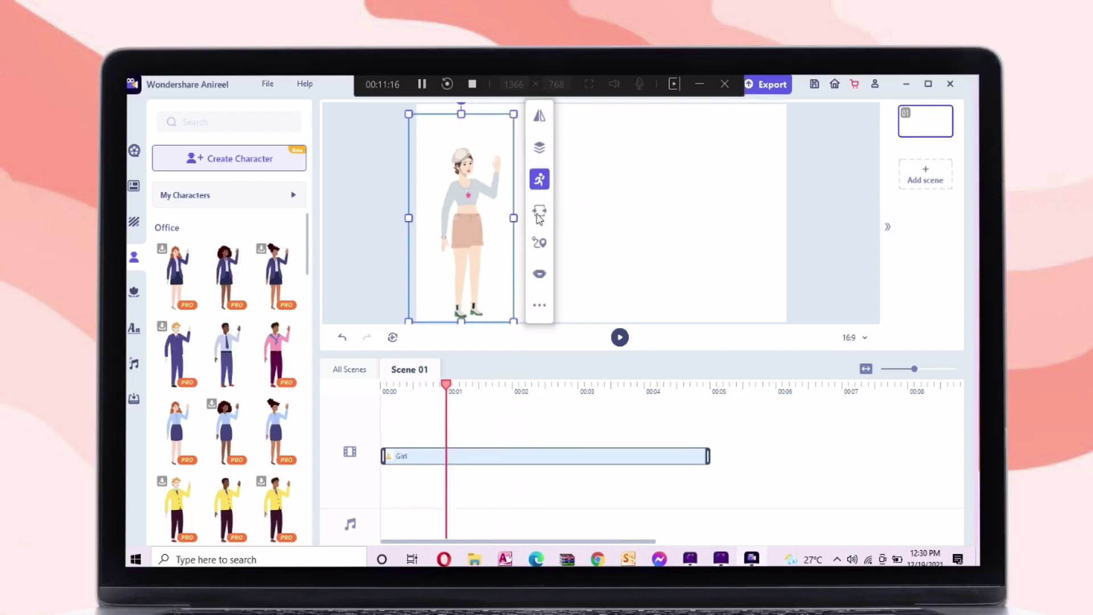
# - Try the Explain, Think, Talk, Type, Write on Board and arms-up poses on Girl
pyautogui.click(663, 228)
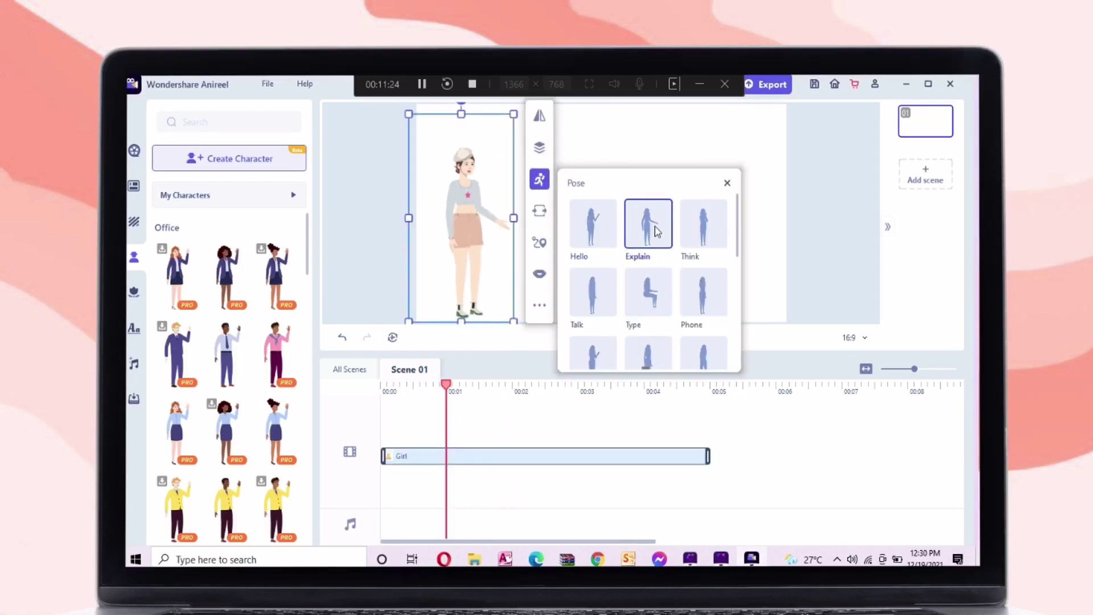
pyautogui.click(702, 224)
pyautogui.click(588, 293)
pyautogui.click(646, 303)
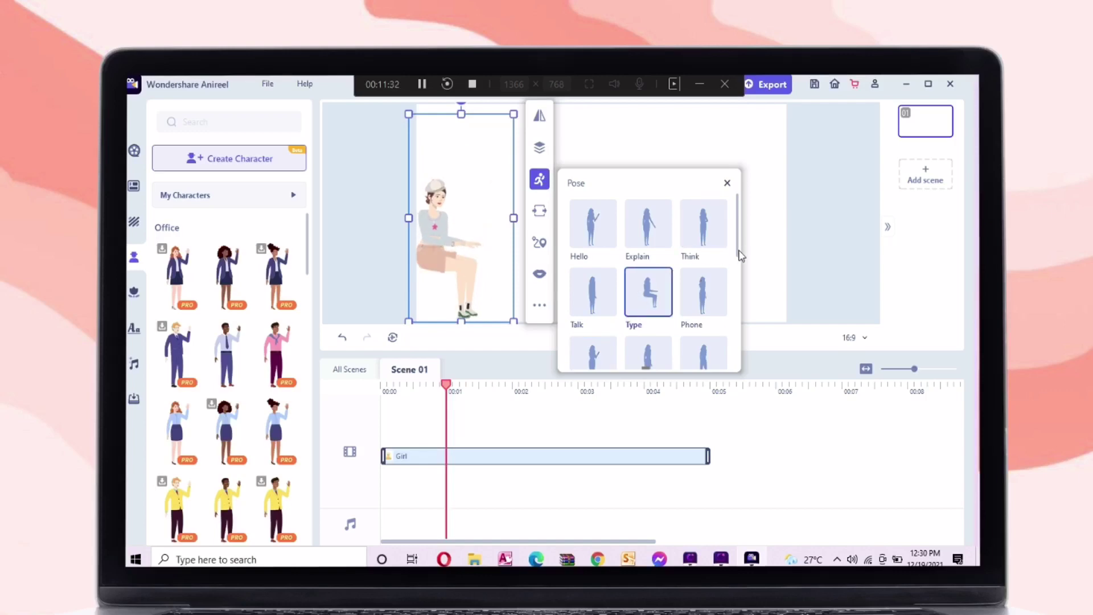
pyautogui.moveTo(740, 247); pyautogui.dragTo(750, 298)
pyautogui.click(721, 283)
pyautogui.click(648, 343)
# - Apply the Run and High Five poses, finish with Happy, and close the pose panel
pyautogui.click(592, 277)
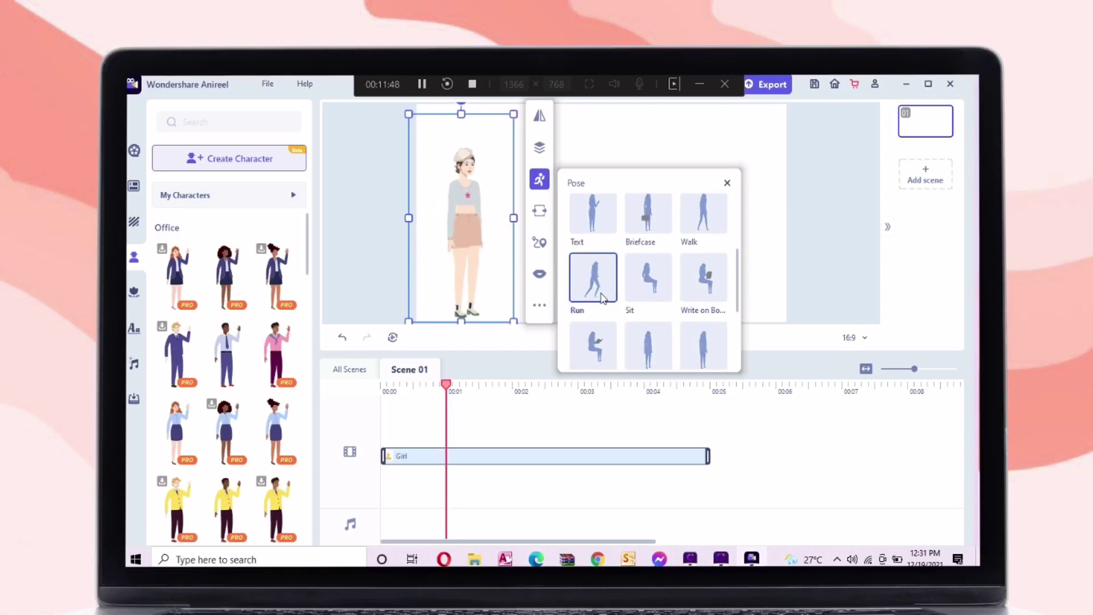
pyautogui.scroll(-3, 734, 280)
pyautogui.click(701, 261)
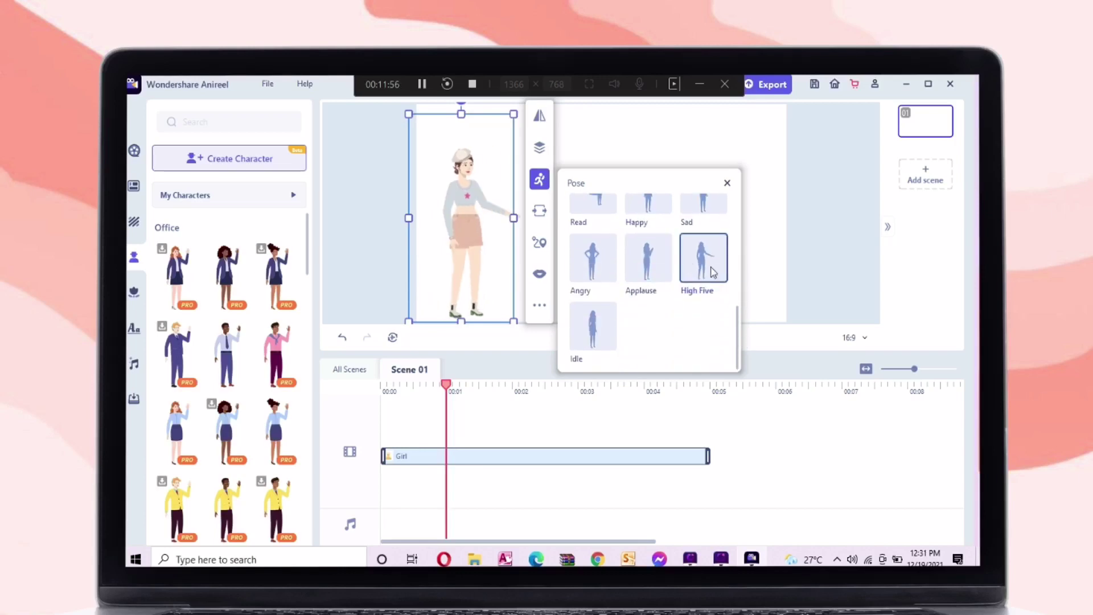
pyautogui.scroll(2, 734, 307)
pyautogui.click(649, 225)
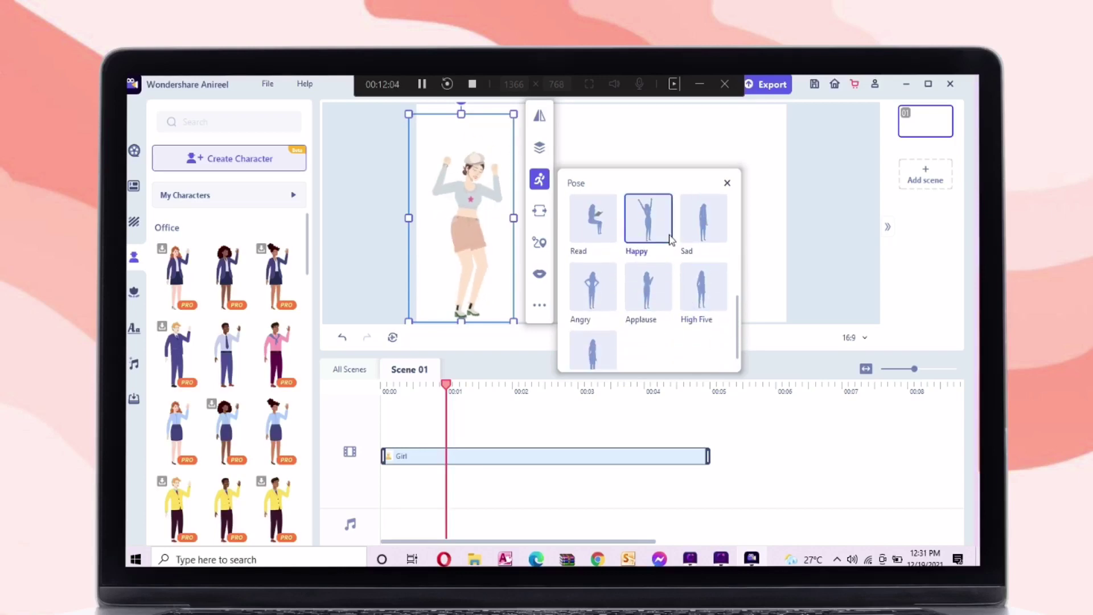
pyautogui.click(727, 183)
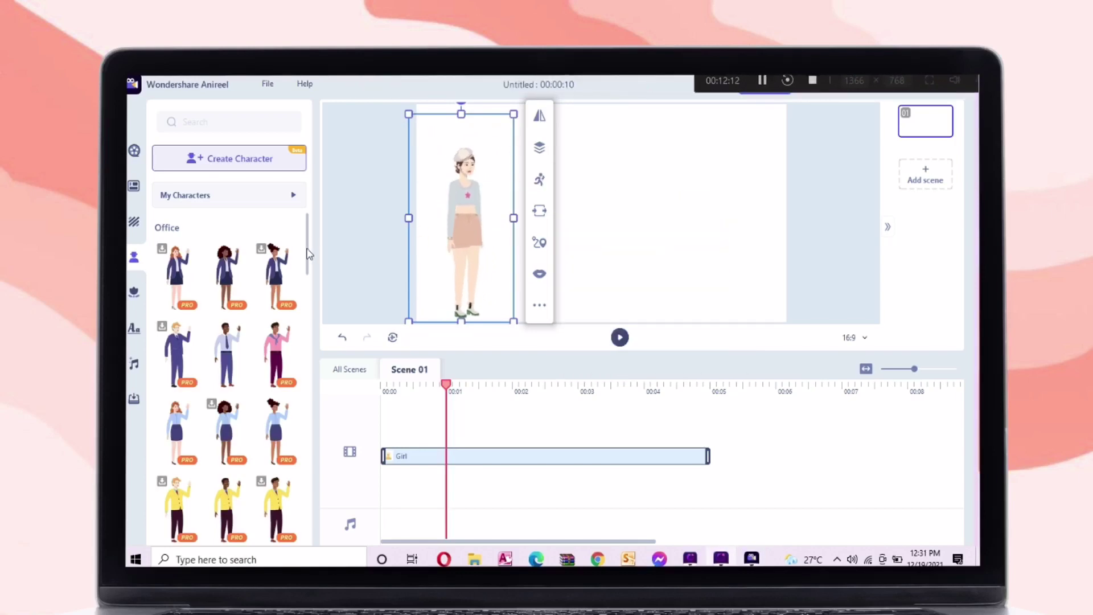
pyautogui.moveTo(310, 254); pyautogui.dragTo(313, 387)
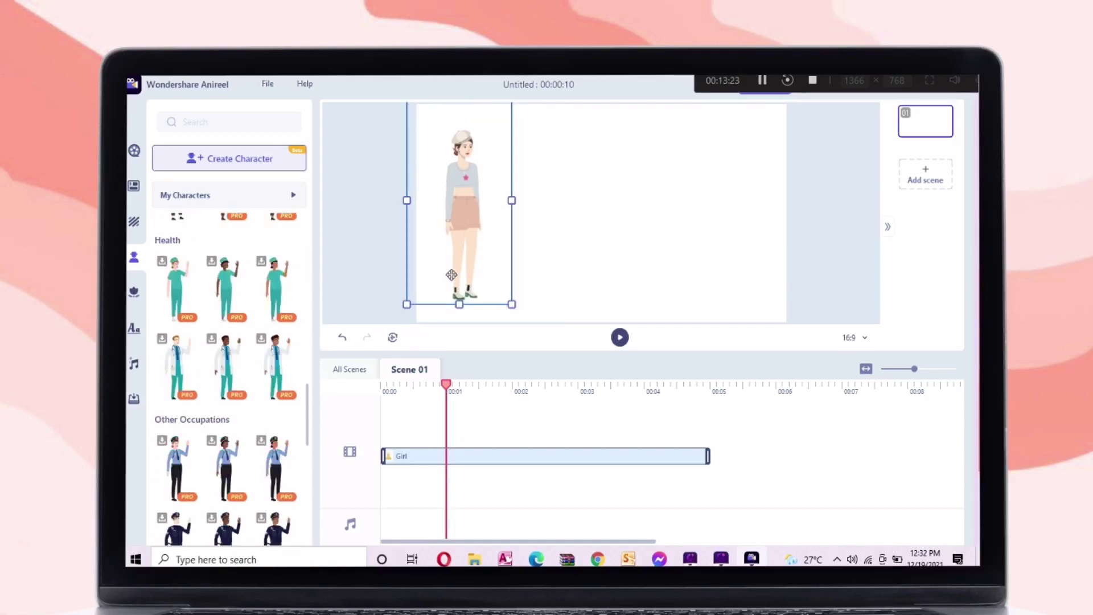
# - Show the Backgrounds library, browse it, and play the scene from the start
pyautogui.click(804, 205)
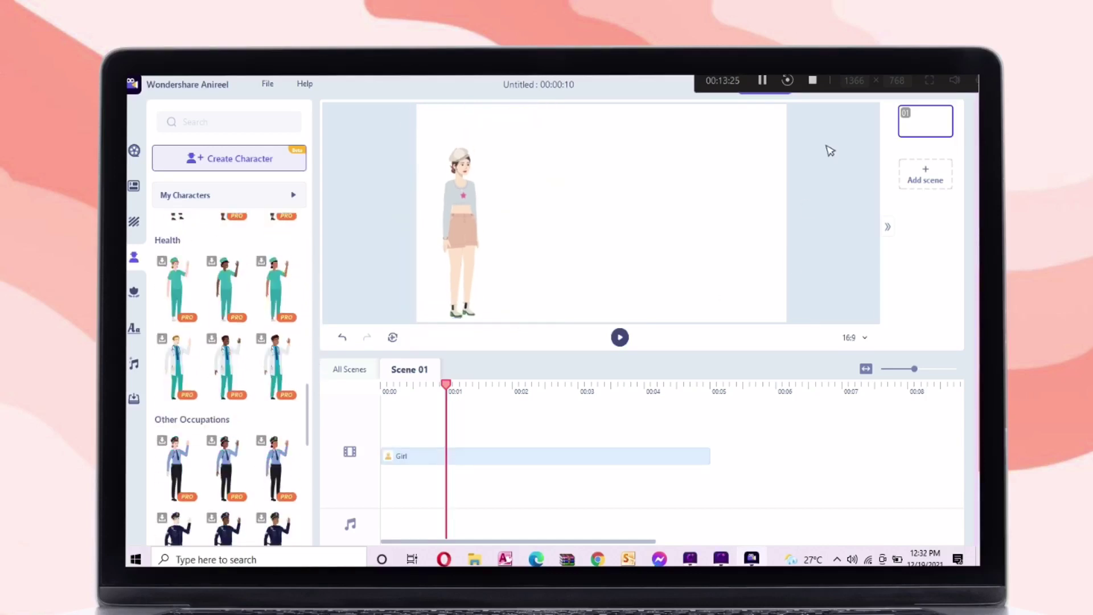
pyautogui.click(134, 223)
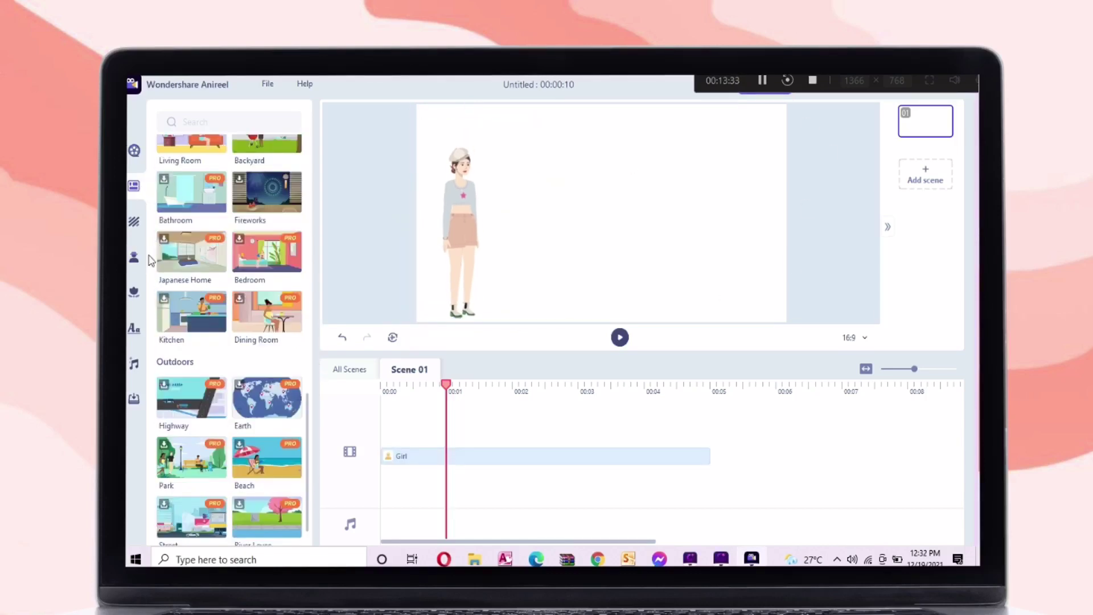
pyautogui.moveTo(313, 408); pyautogui.dragTo(317, 379)
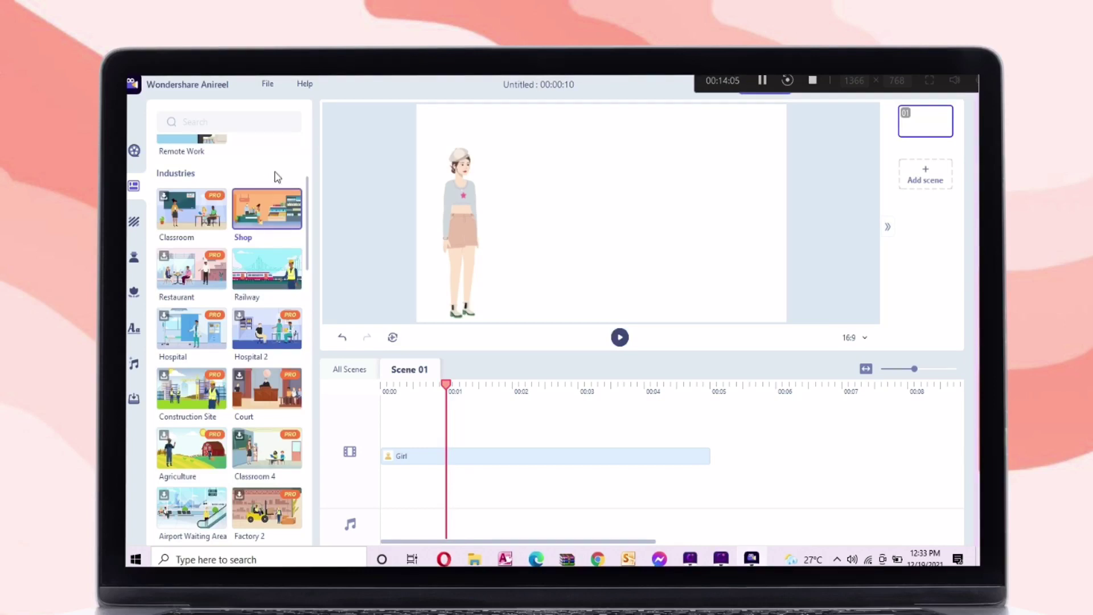
pyautogui.click(442, 288)
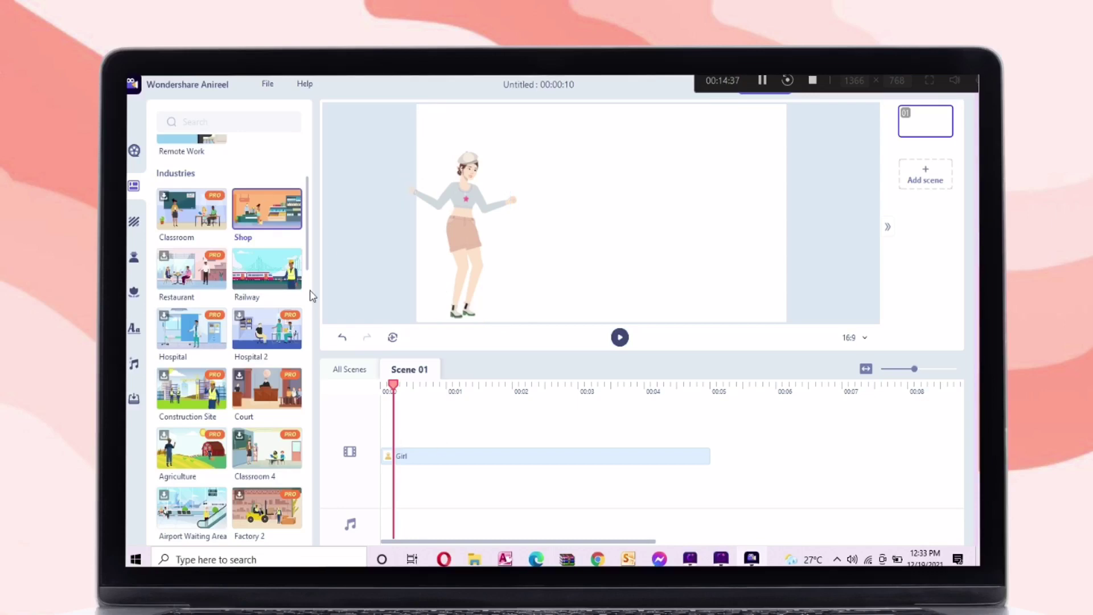
pyautogui.moveTo(315, 244); pyautogui.dragTo(313, 204)
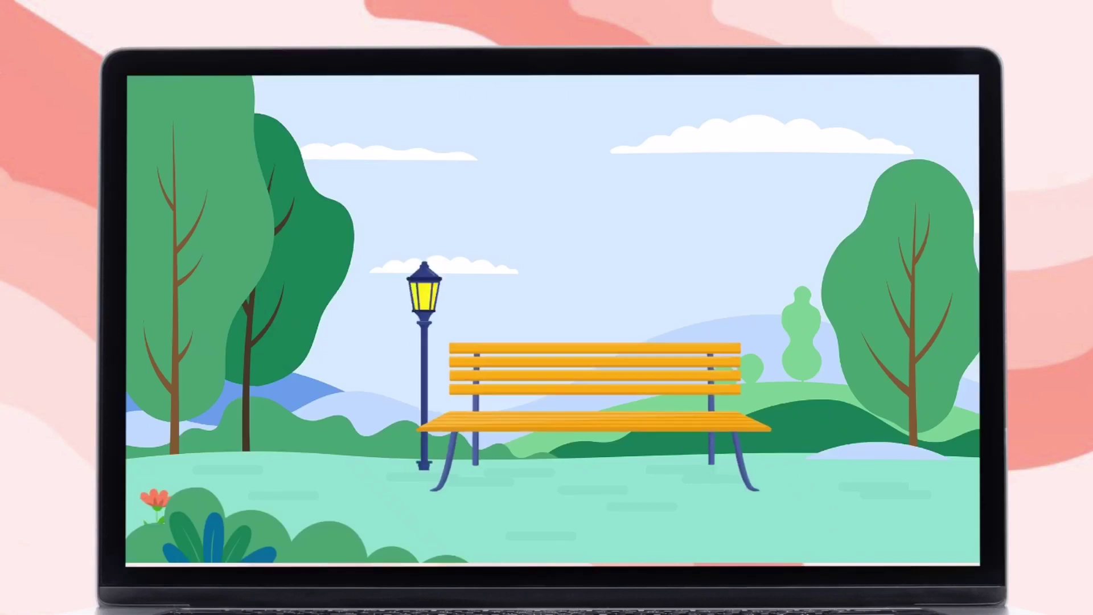